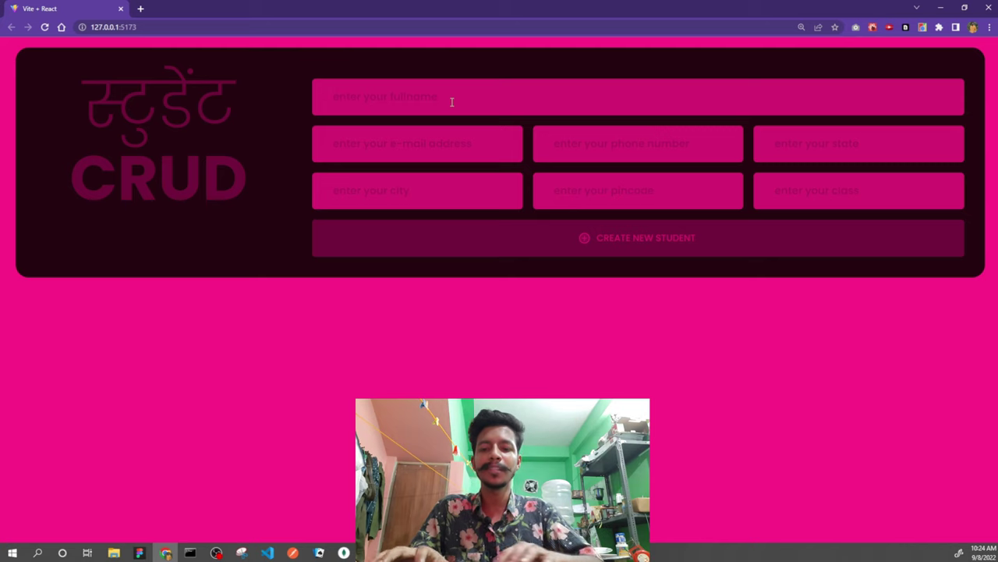
- Enter the student's name, e-mail, phone, Jharkhand, Ramgarh and pincode 887766, then create the record
{"action": "type", "text": "b"}
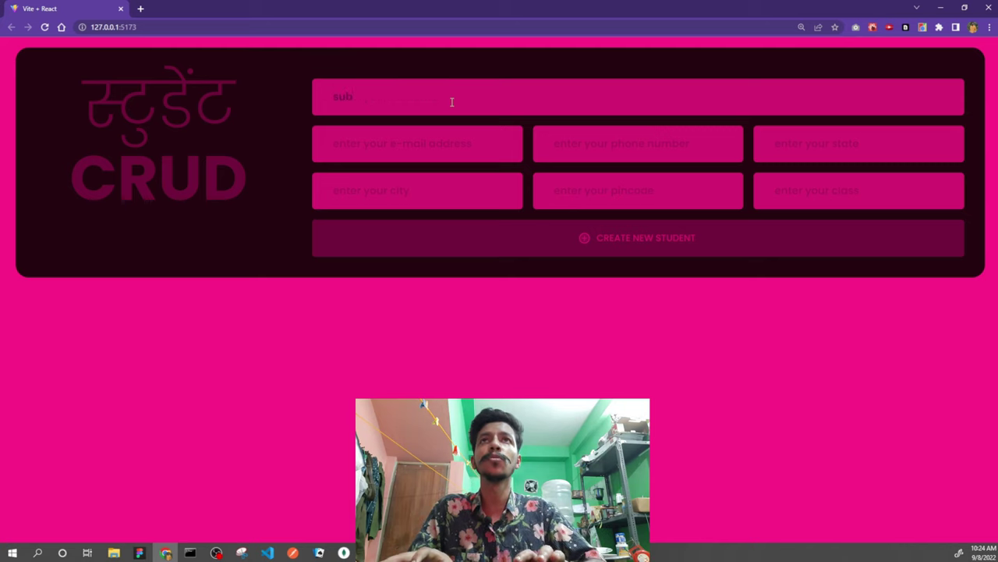
{"action": "type", "text": "j"}
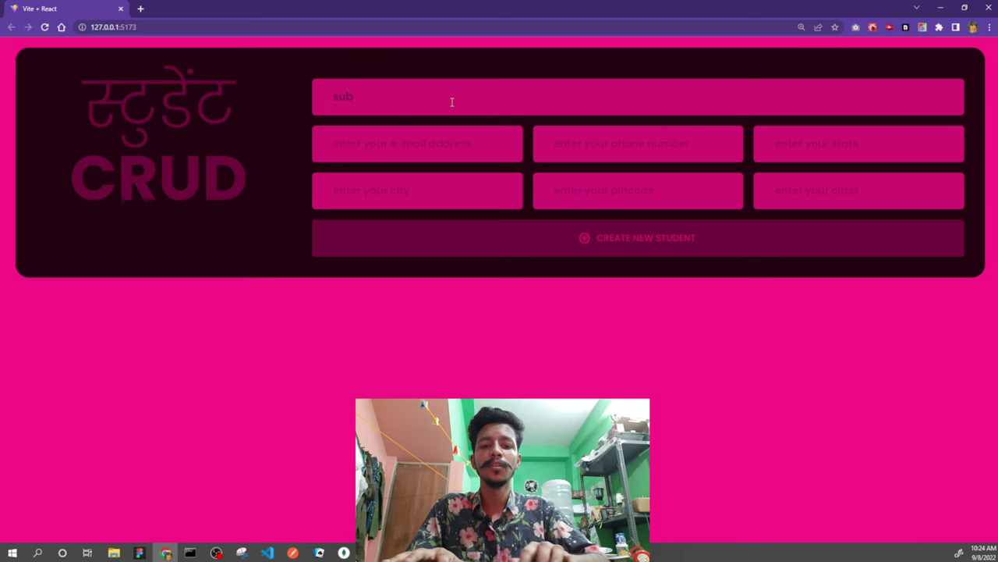
{"action": "type", "text": "roto biswa"}
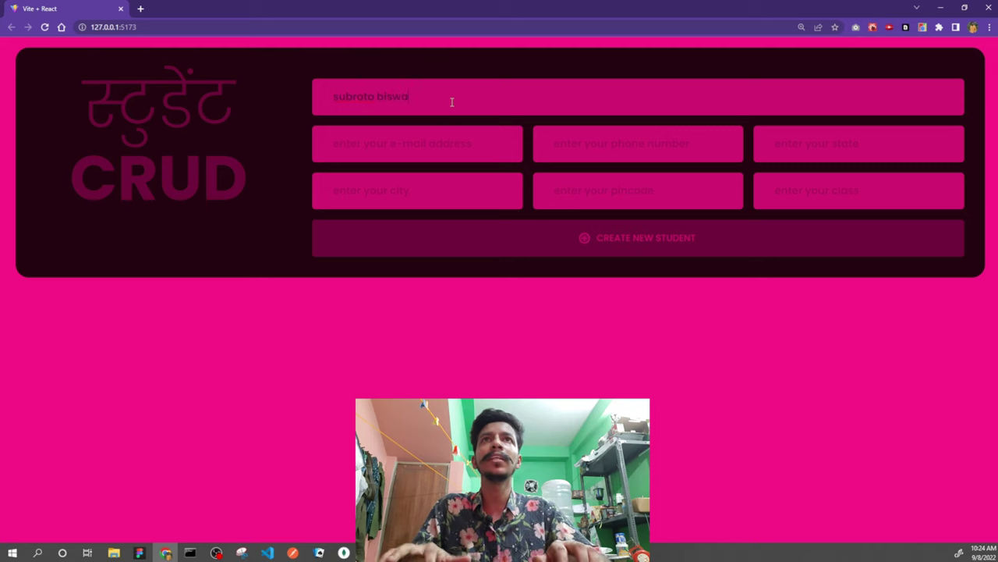
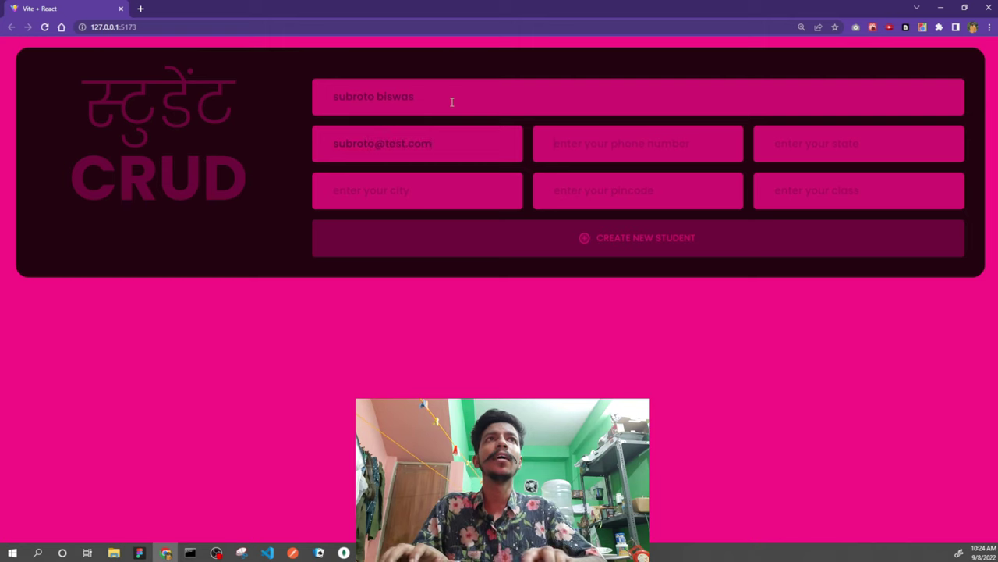
{"action": "type", "text": "111-1111-111"}
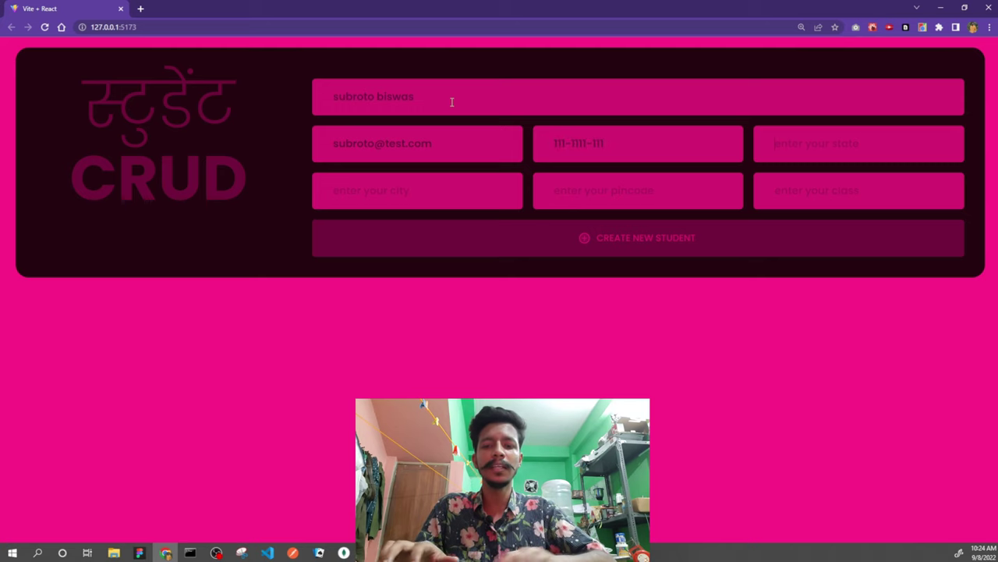
{"action": "key", "text": "Tab"}
{"action": "type", "text": "Jha"}
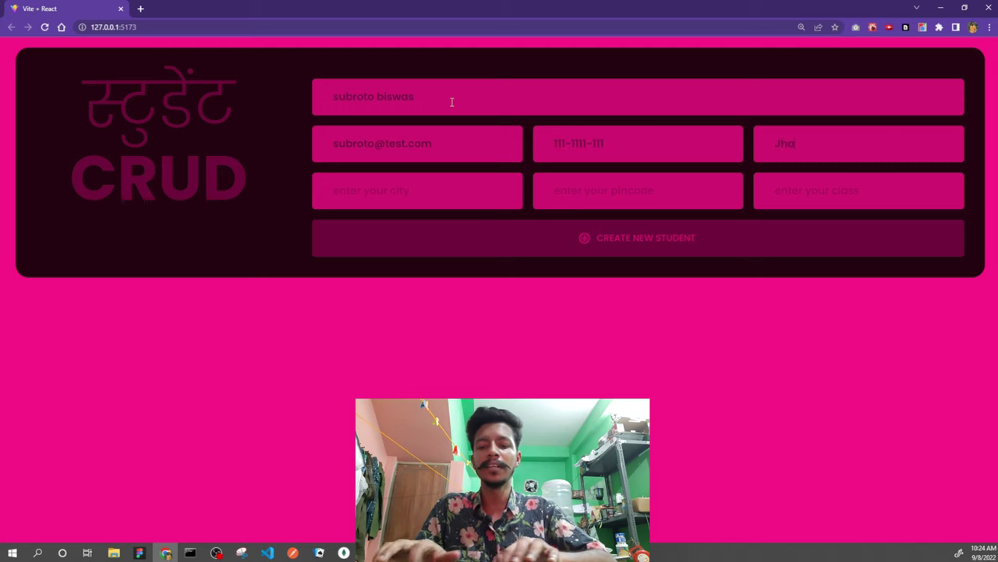
{"action": "type", "text": "rkhandRamgarh"}
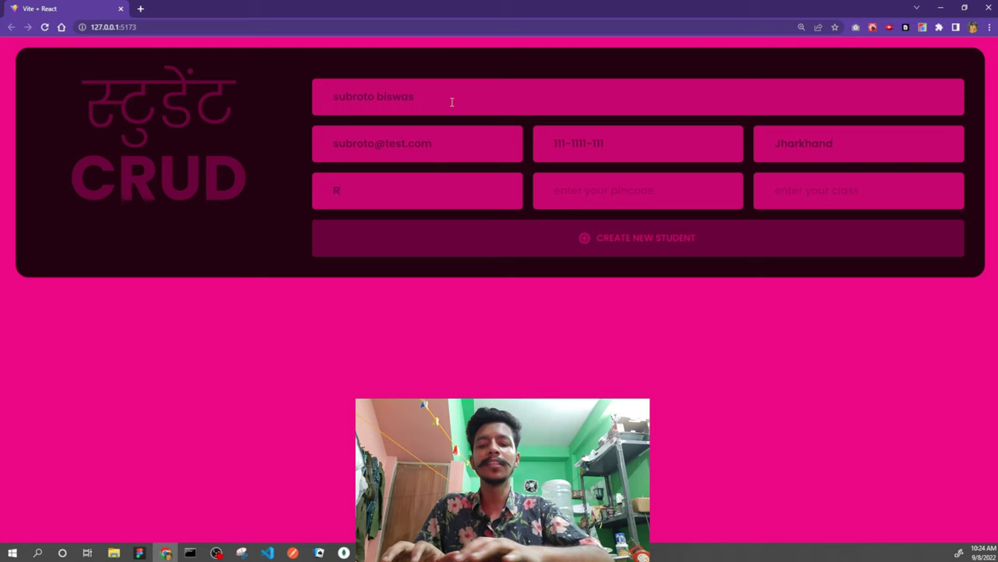
{"action": "key", "text": "Tab"}
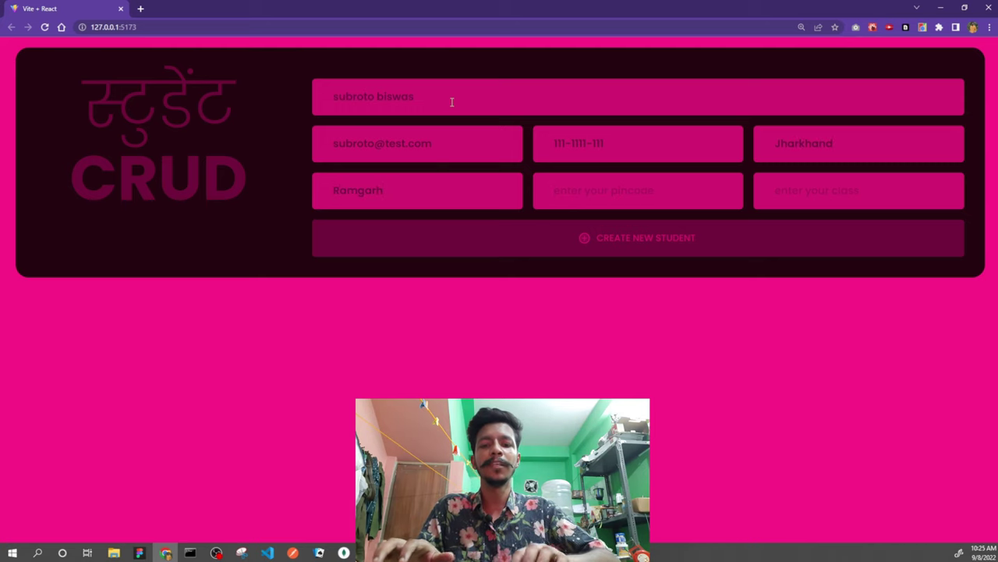
{"action": "type", "text": "887766"}
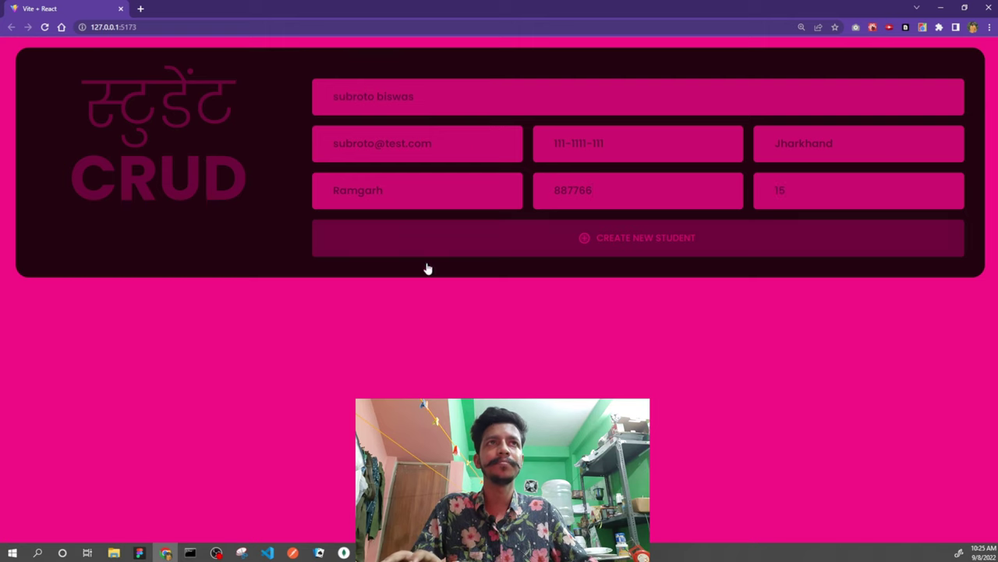
{"action": "left_click", "coordinate": [536, 231]}
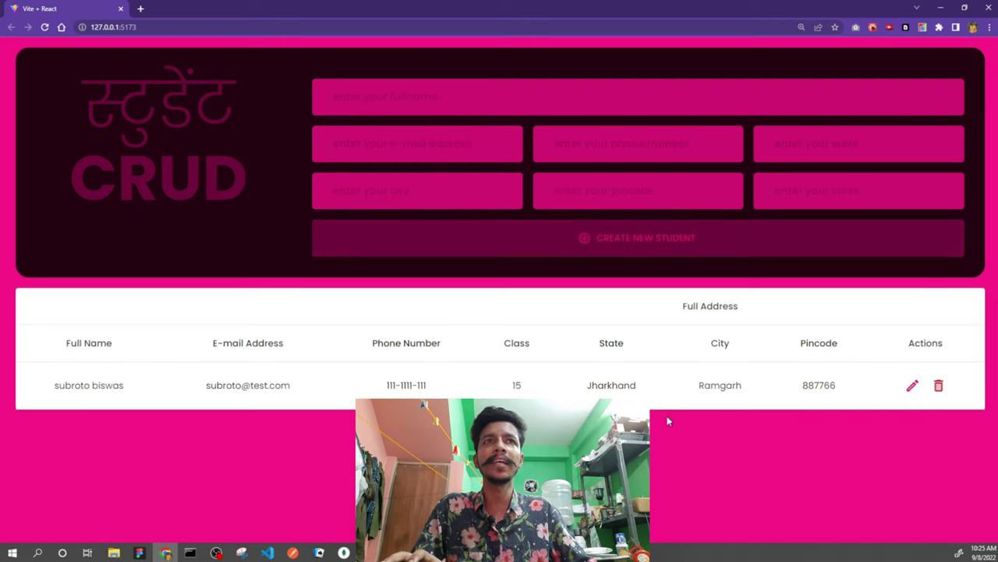
- Open the existing student's row for editing, then begin entering a second student's name, e-mail and phone
{"action": "left_click", "coordinate": [912, 385]}
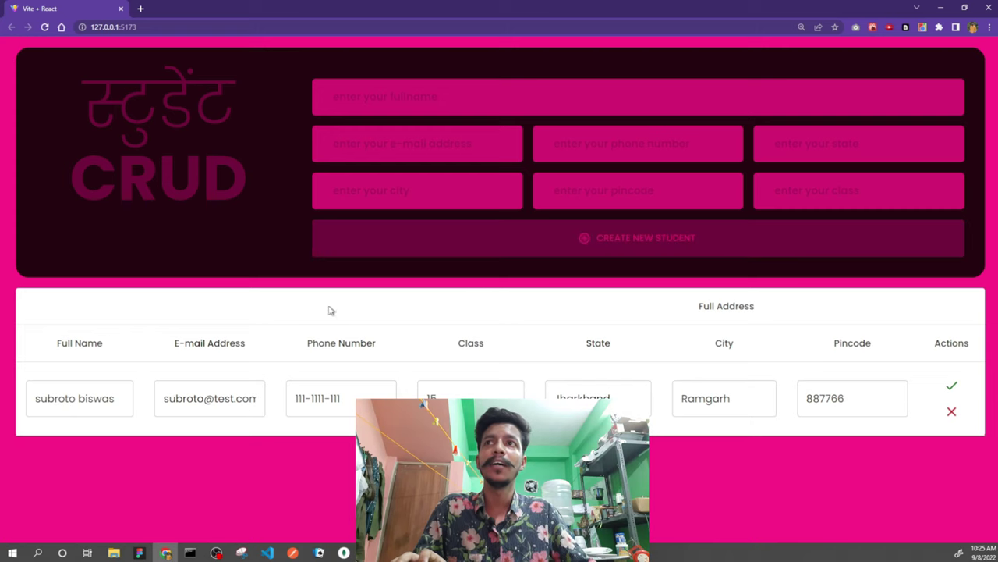
{"action": "left_click", "coordinate": [97, 398]}
{"action": "key", "text": "ctrl+a"}
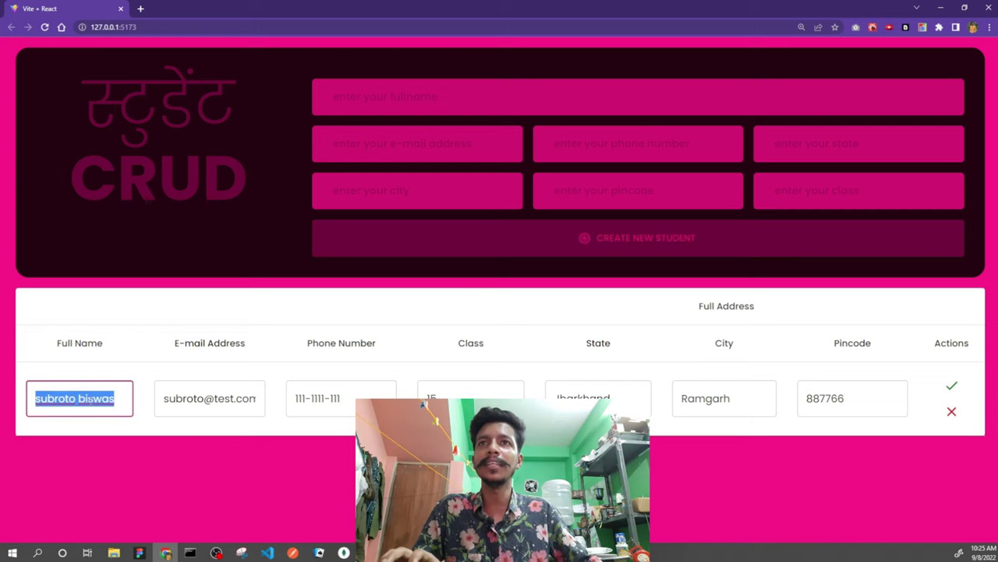
{"action": "left_click", "coordinate": [175, 438]}
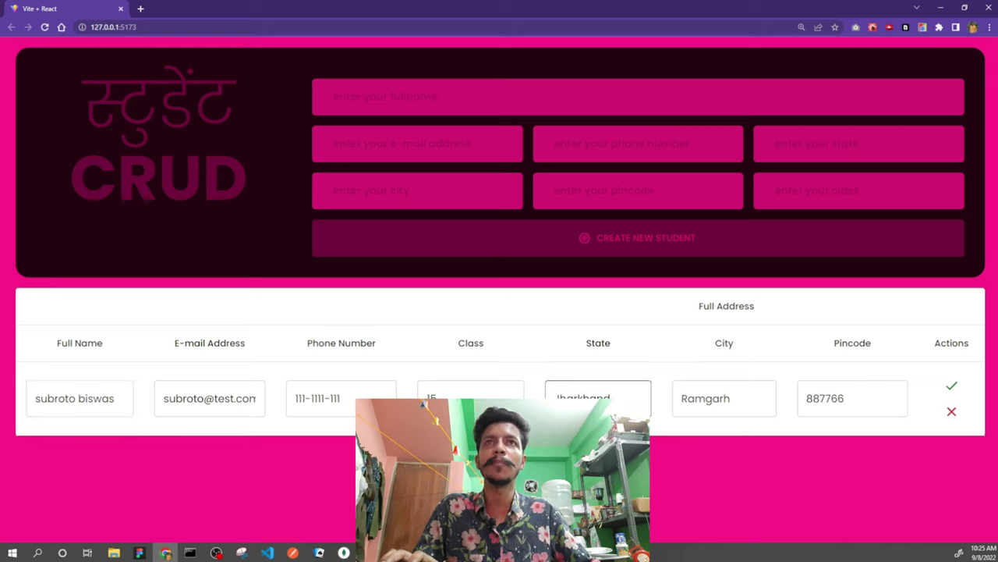
{"action": "left_click", "coordinate": [482, 97]}
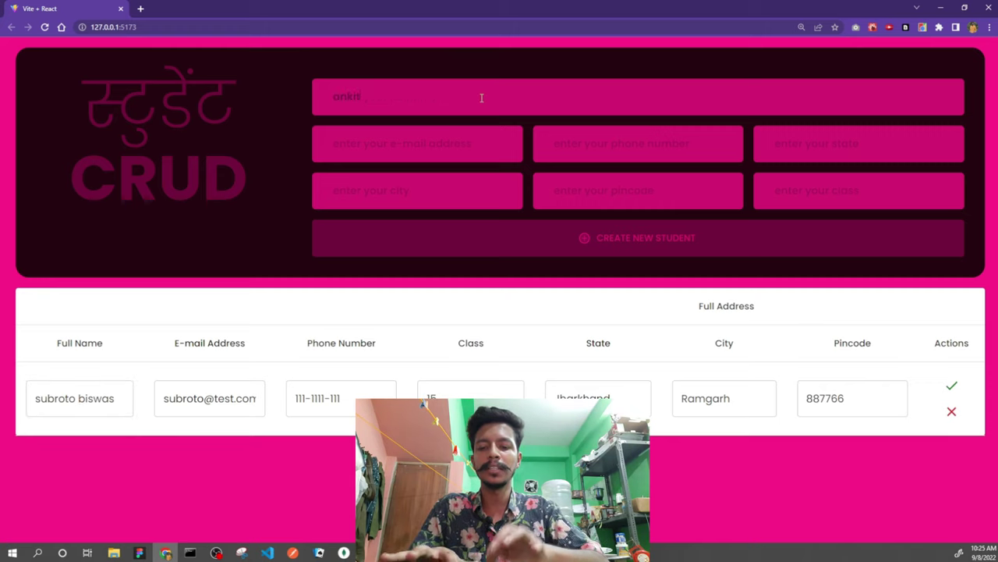
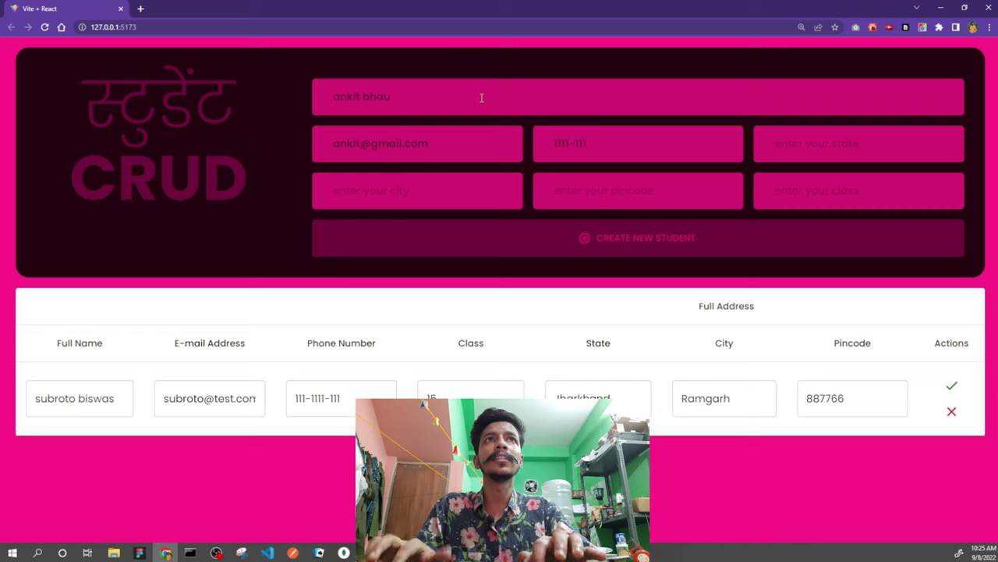
- Fill in state Jharkhand, city Ranchi, pincode 887766 and the class, then create the second student
{"action": "key", "text": "Tab"}
{"action": "type", "text": "Jharkhand"}
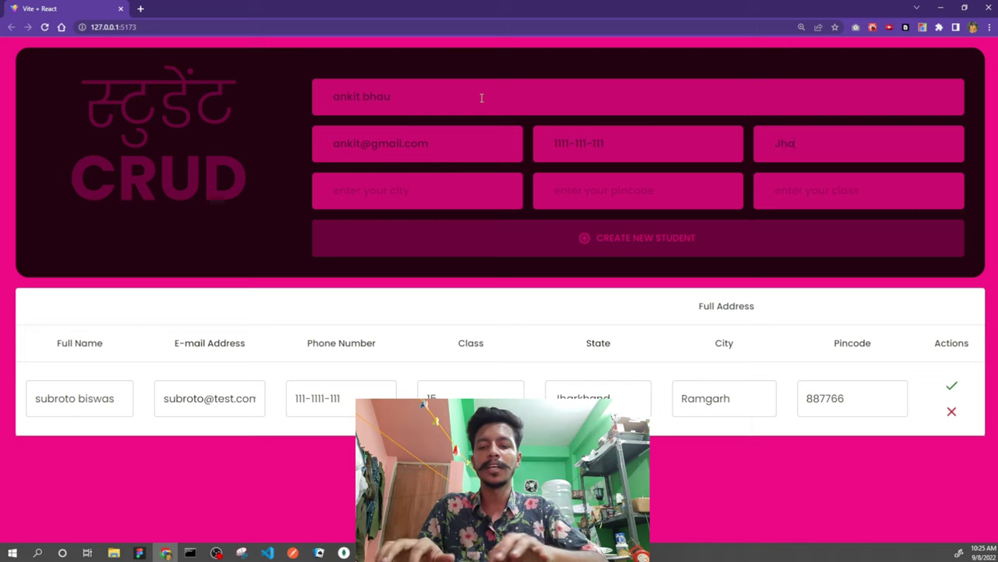
{"action": "key", "text": "Tab"}
{"action": "type", "text": "Ra"}
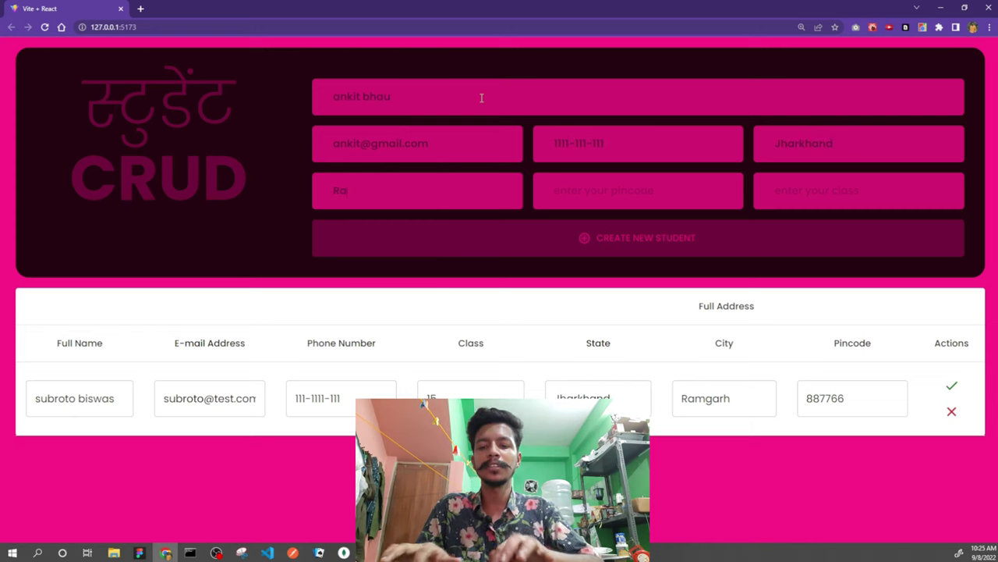
{"action": "type", "text": "nchi"}
{"action": "type", "text": "887766"}
{"action": "key", "text": "Tab"}
{"action": "type", "text": "15"}
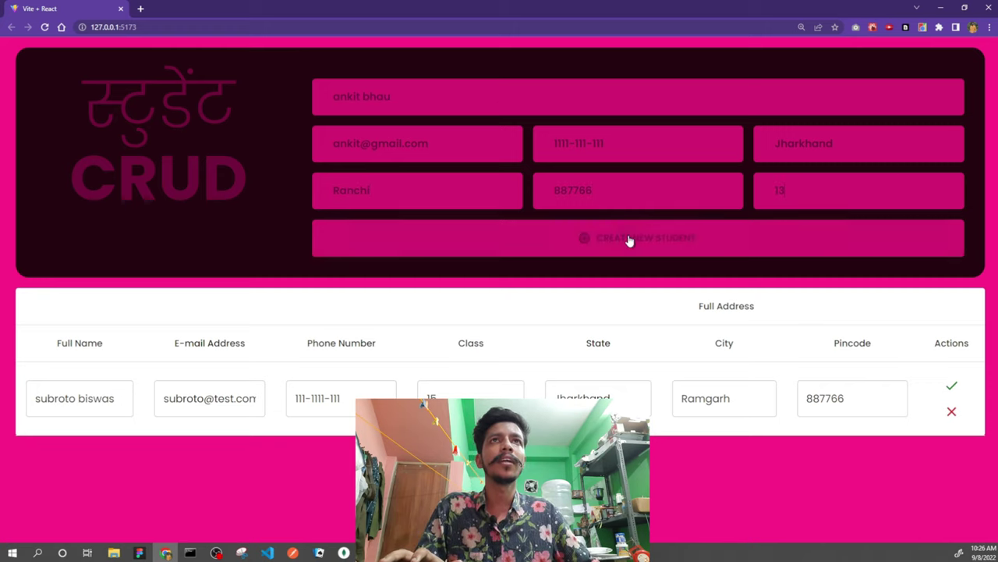
{"action": "left_click", "coordinate": [631, 239]}
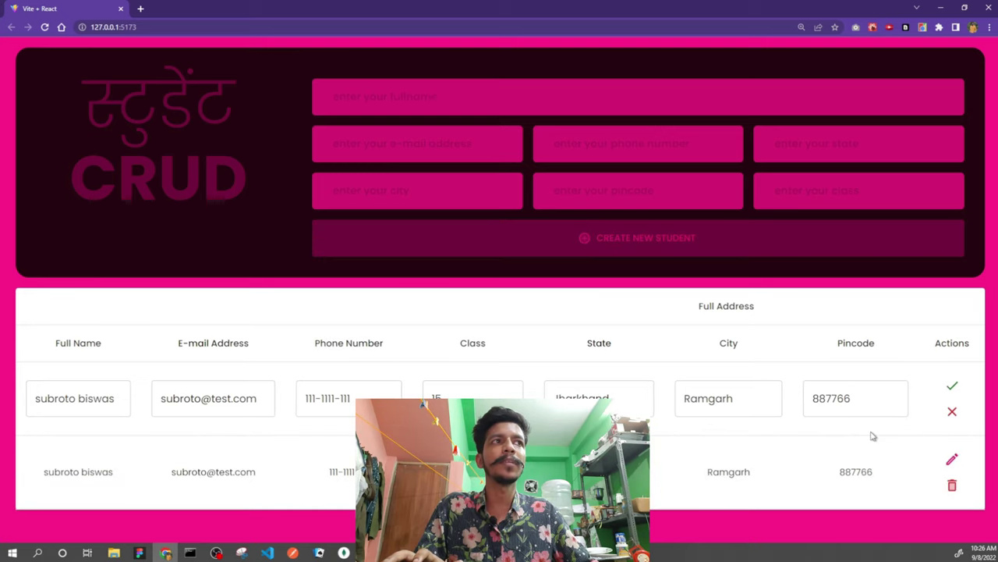
- Open and cancel edits on the first student's row without saving changes
{"action": "left_click", "coordinate": [950, 411]}
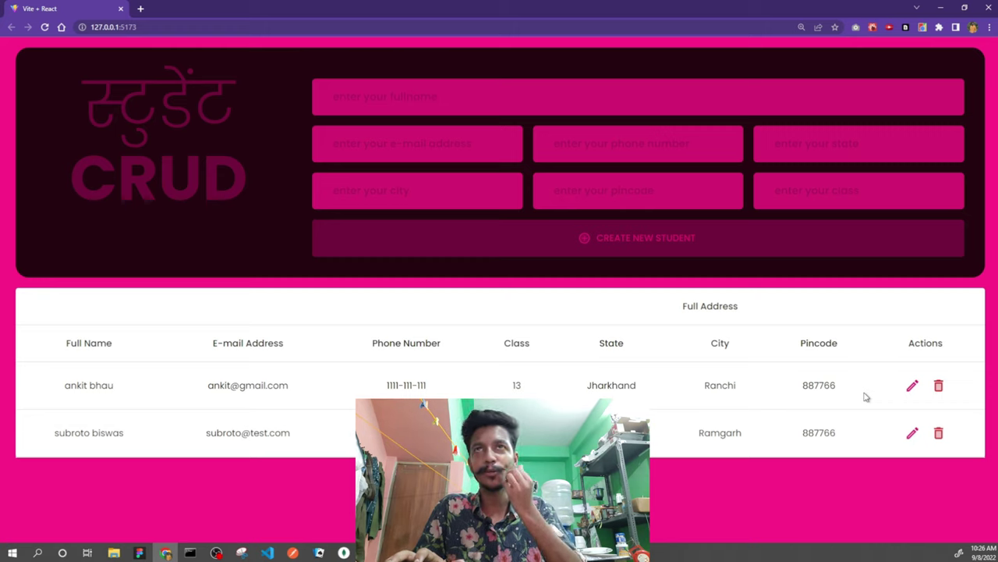
{"action": "left_click", "coordinate": [914, 388]}
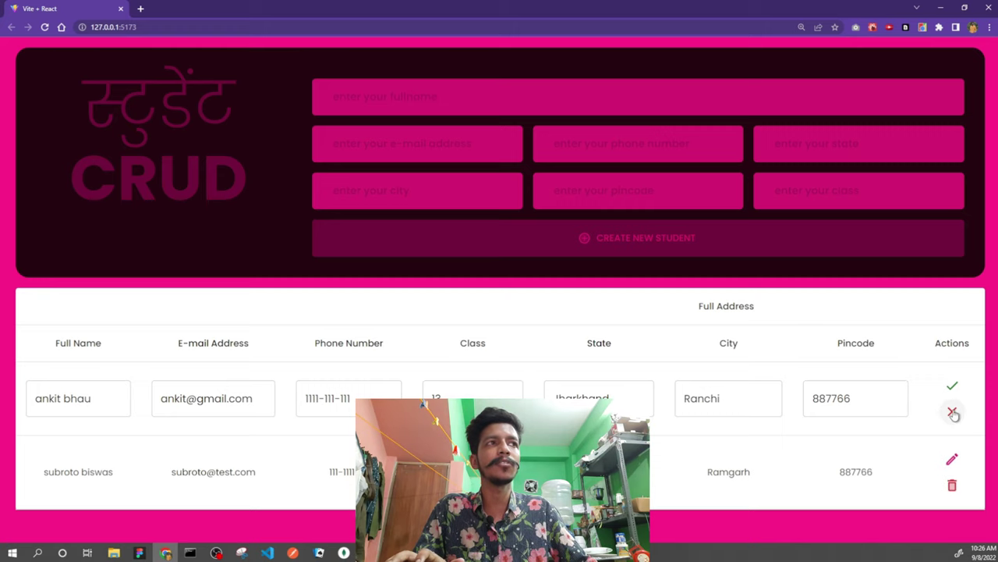
{"action": "left_click", "coordinate": [954, 414]}
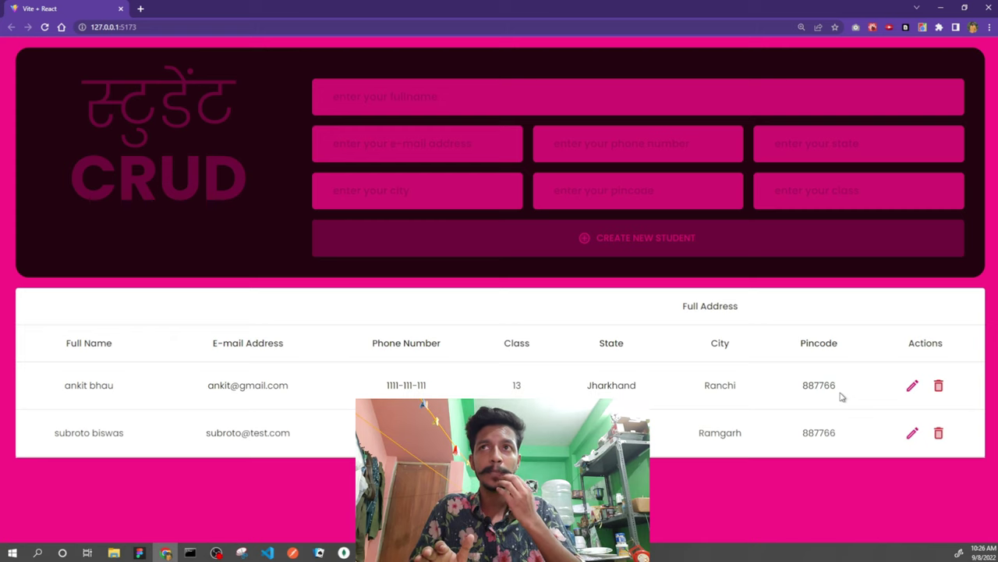
- Change the first student's class to 12, save it, and open the second student's row for editing
{"action": "left_click", "coordinate": [914, 394]}
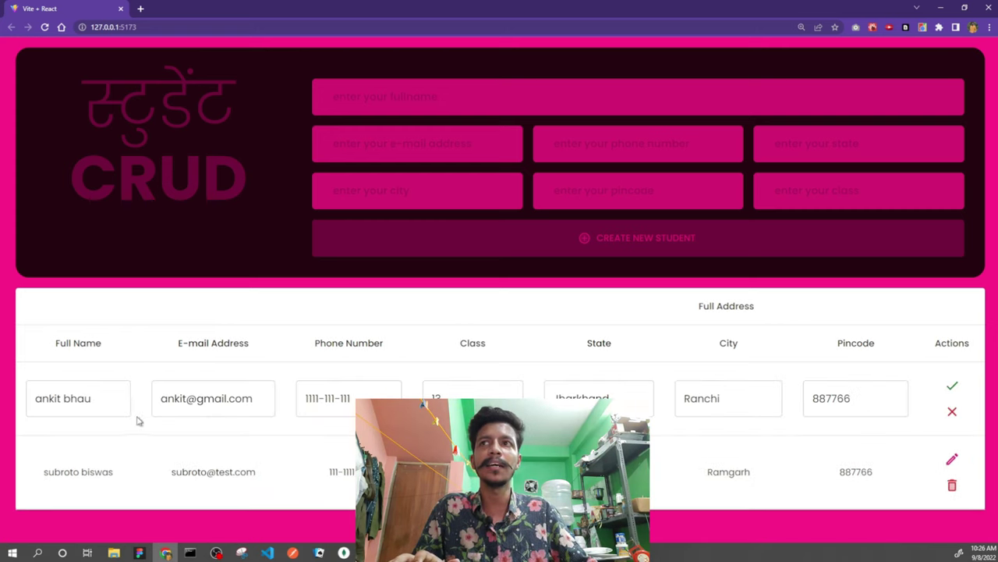
{"action": "left_click", "coordinate": [441, 397]}
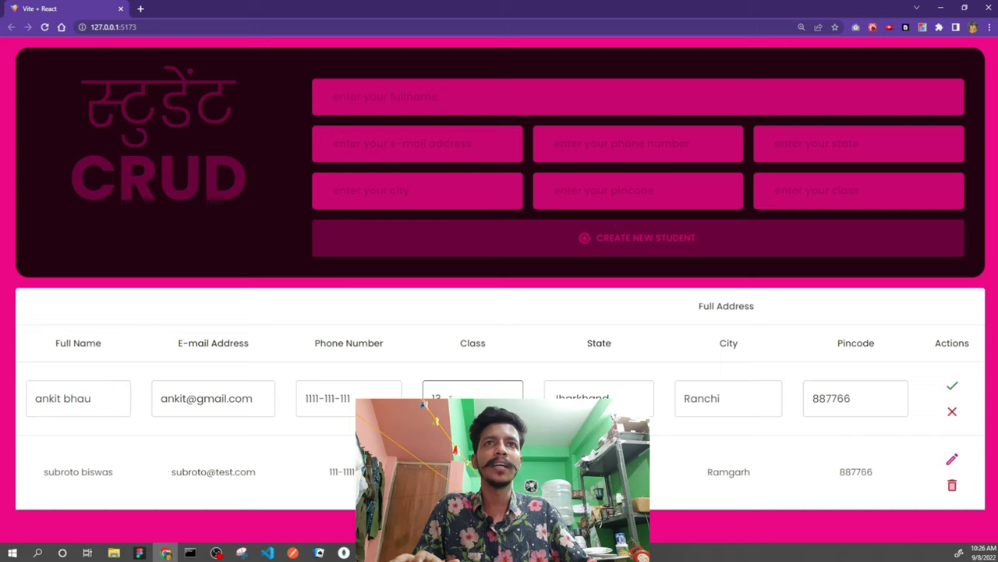
{"action": "left_click", "coordinate": [953, 386]}
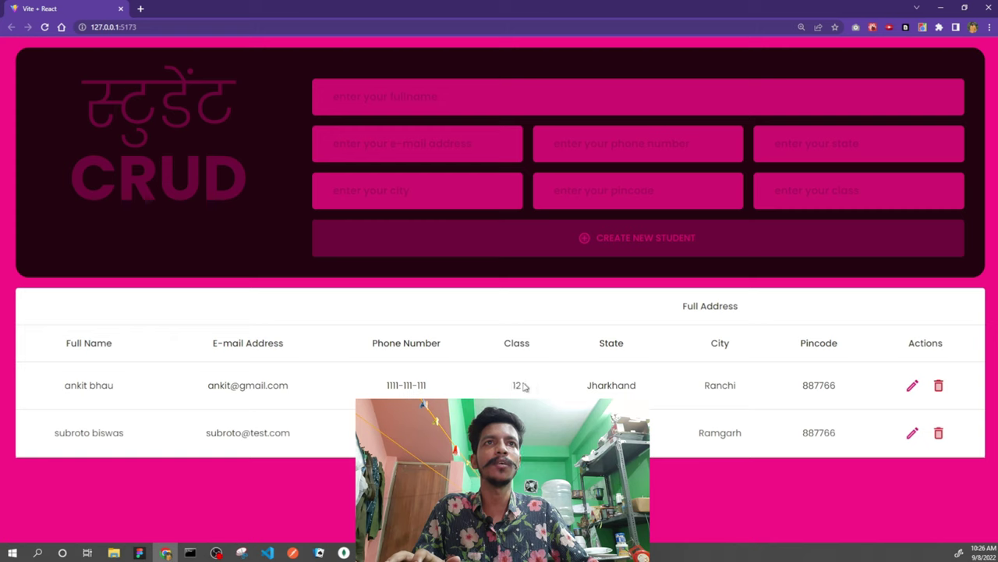
{"action": "left_click", "coordinate": [912, 435]}
- Replace the second student's full name with a new one, save it, then delete that record
{"action": "left_click", "coordinate": [76, 474]}
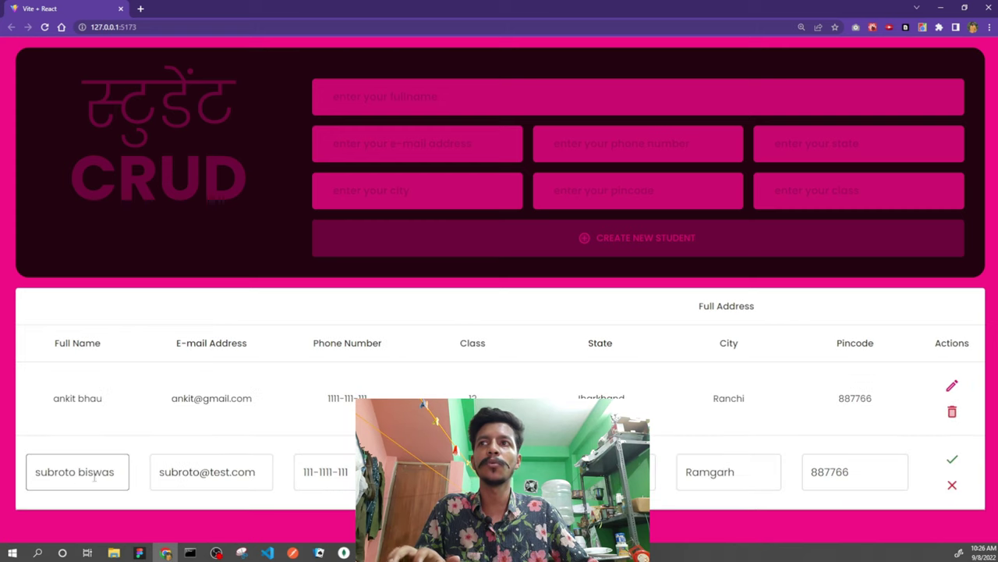
{"action": "key", "text": "ctrl+a"}
{"action": "key", "text": "BackSpace"}
{"action": "type", "text": "toofan"}
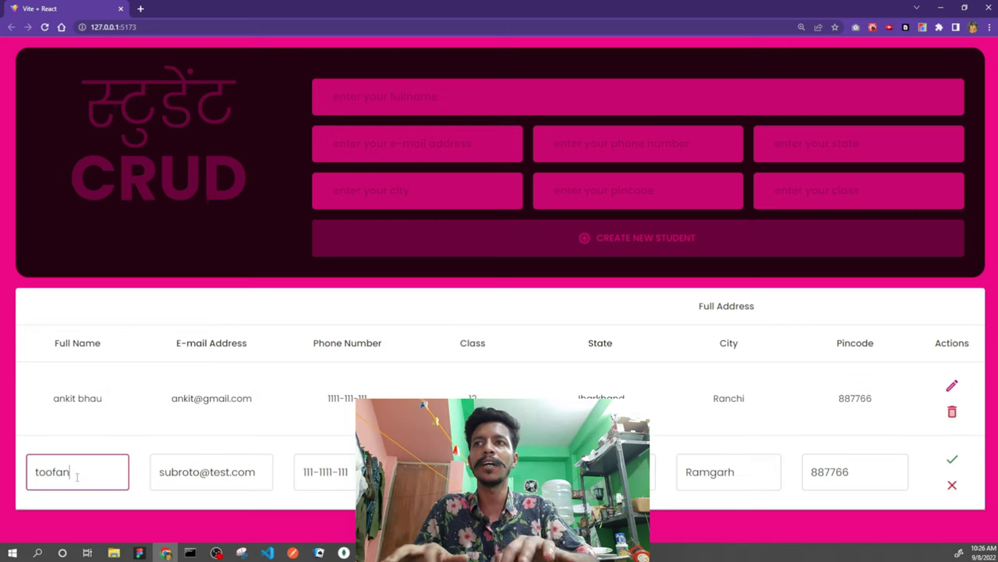
{"action": "type", "text": "i coder"}
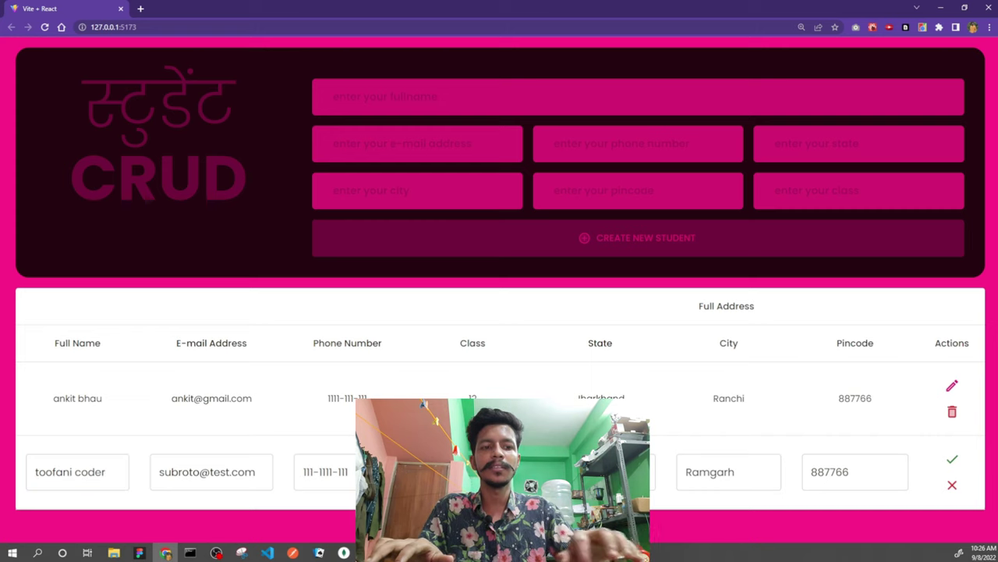
{"action": "left_click", "coordinate": [952, 459]}
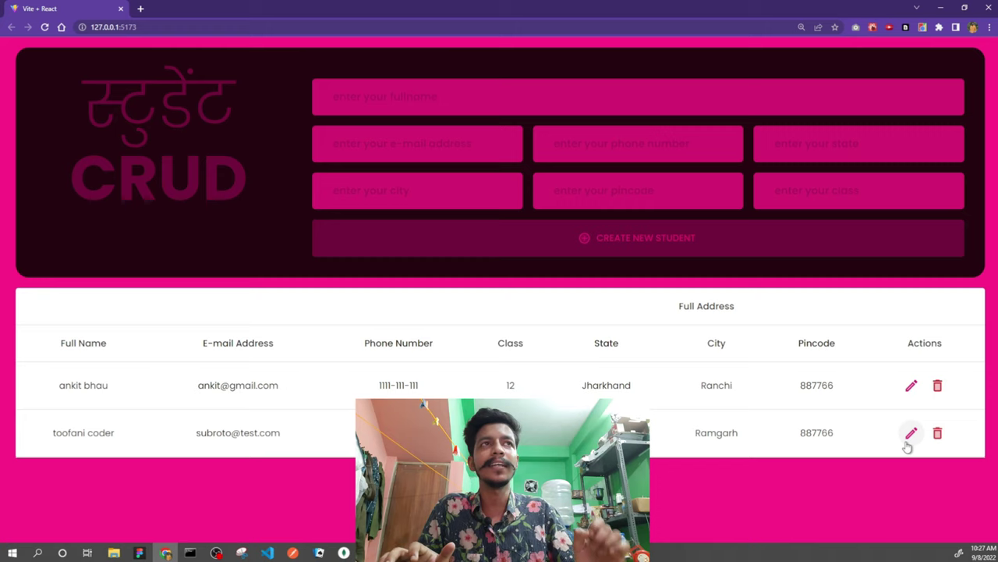
{"action": "left_click", "coordinate": [938, 433]}
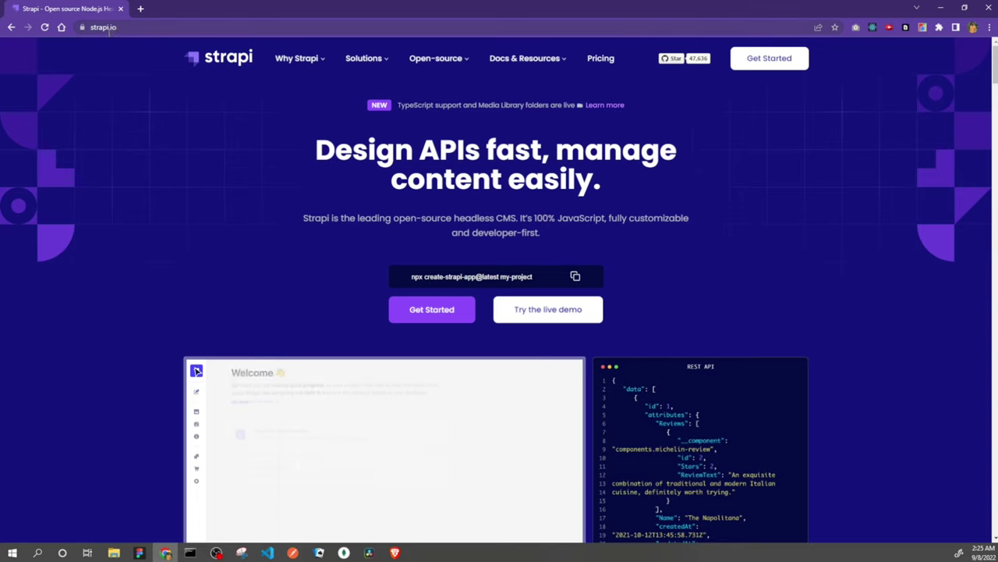
- Open the Strapi Quick Start Guide and show the YARN version of the Step 1 install command
{"action": "left_click", "coordinate": [433, 315]}
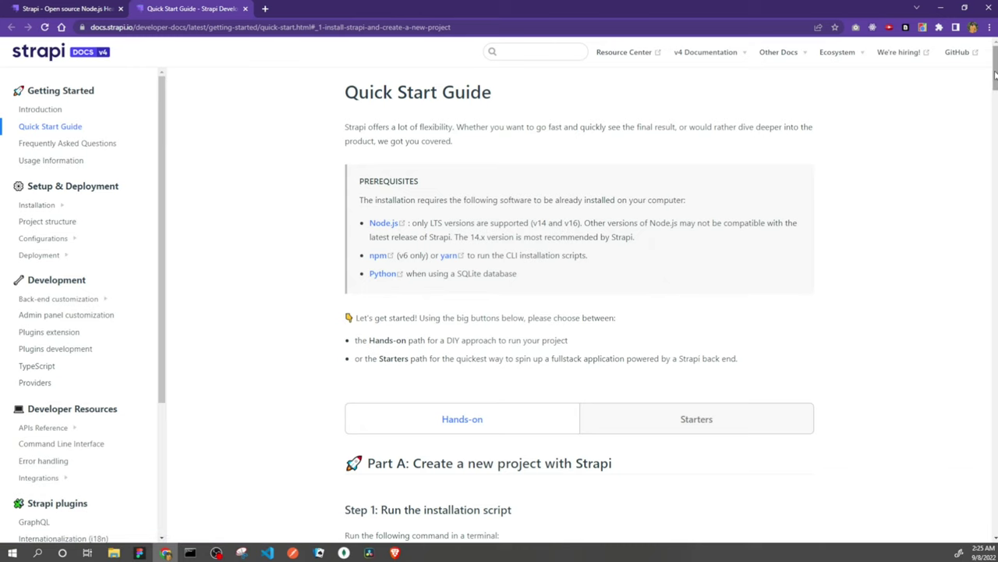
{"action": "scroll", "coordinate": [995, 82], "scroll_direction": "down", "scroll_amount": 5}
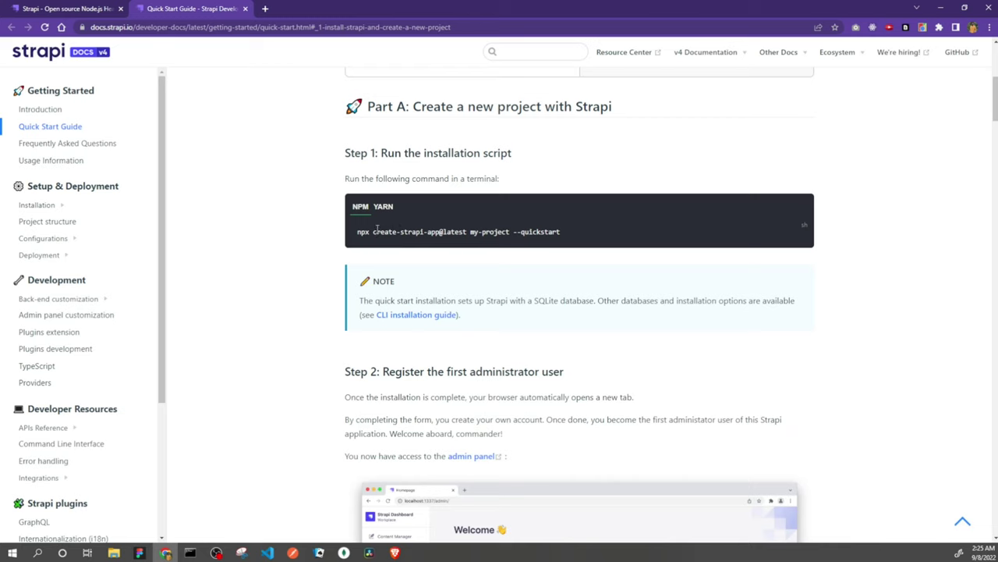
{"action": "left_click", "coordinate": [384, 208]}
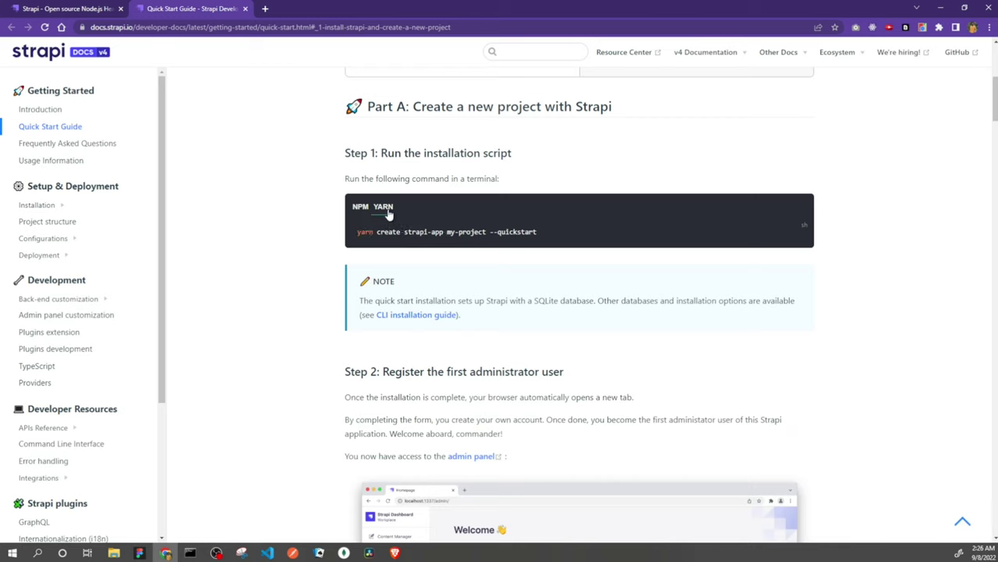
{"action": "left_click", "coordinate": [360, 207]}
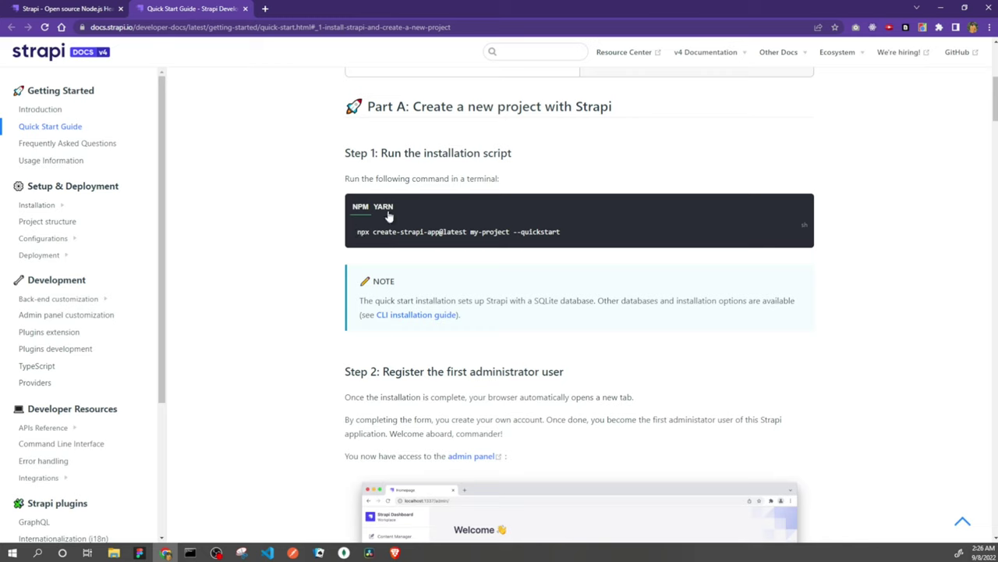
{"action": "left_click", "coordinate": [385, 208]}
- Copy 'yarn create strapi-app my-project --quickstart' and minimize the browser to the desktop
{"action": "left_click_drag", "start_coordinate": [538, 234], "coordinate": [358, 233]}
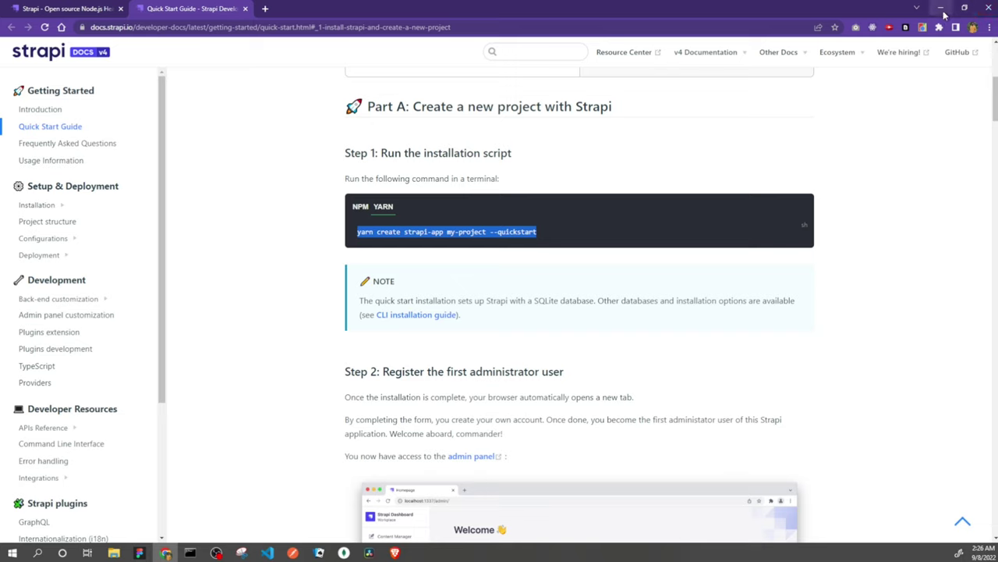
{"action": "right_click", "coordinate": [479, 232]}
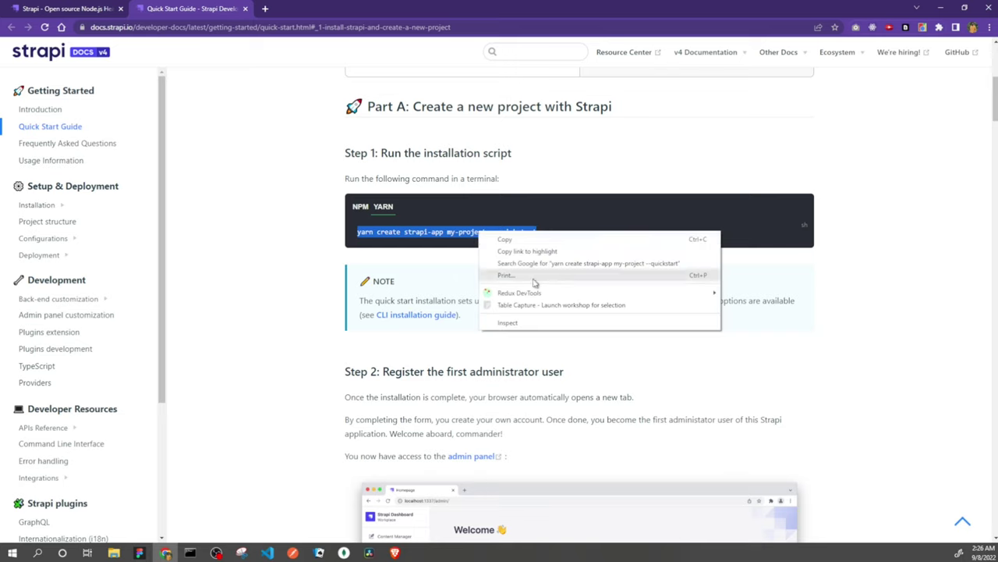
{"action": "left_click", "coordinate": [545, 241]}
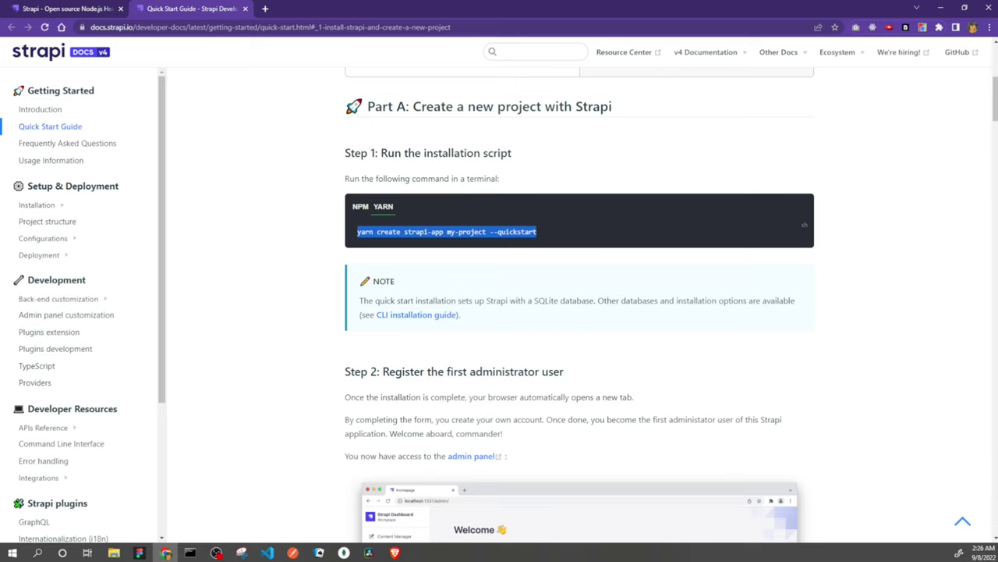
{"action": "left_click", "coordinate": [941, 8]}
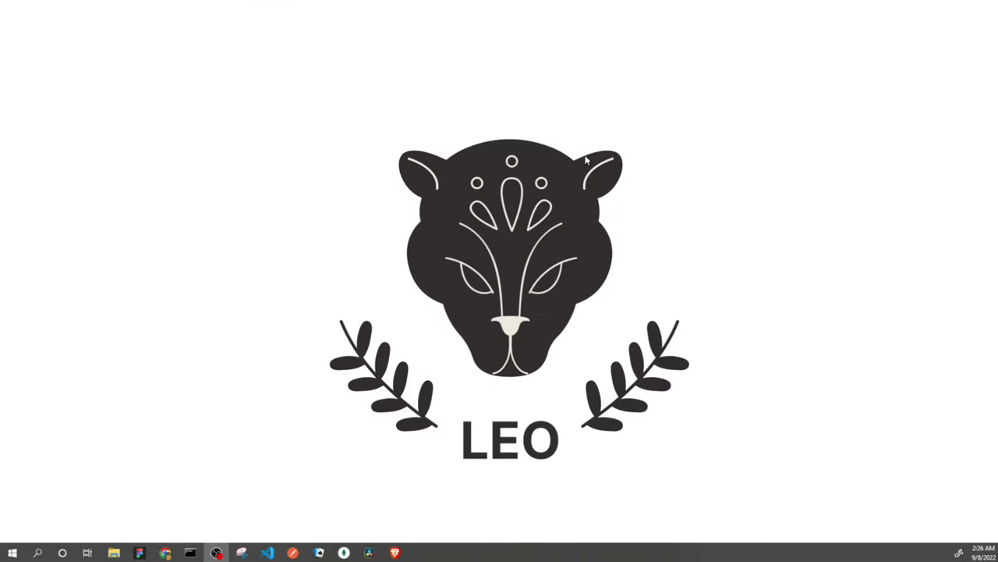
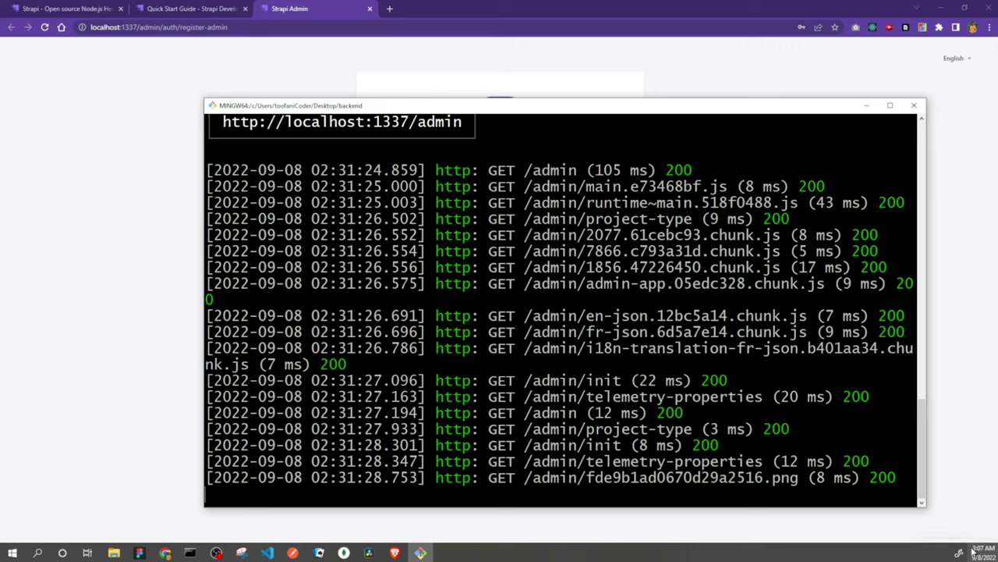
- Fill in the admin's first name, last name and e-mail on the Welcome to Strapi registration form
{"action": "key", "text": "super+Down"}
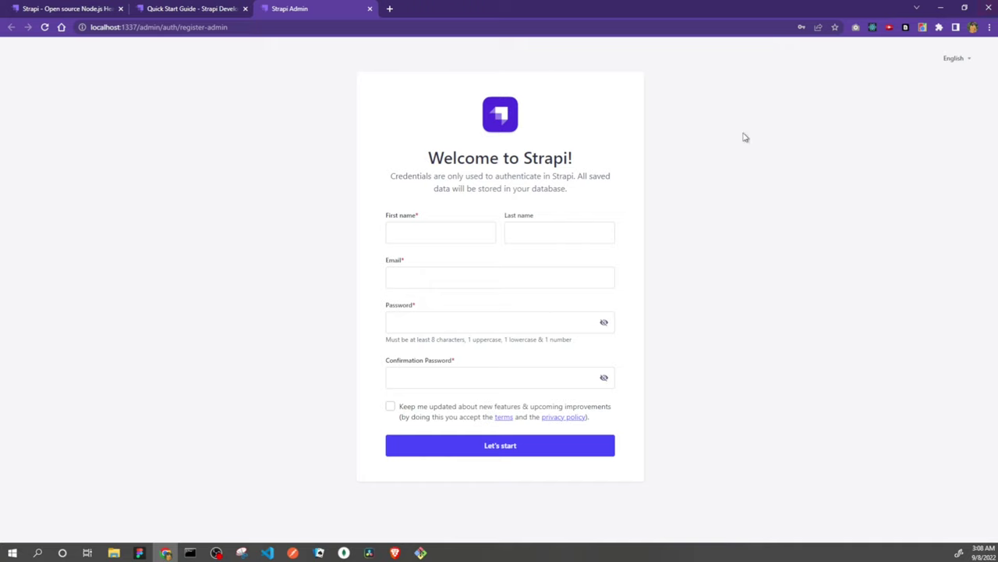
{"action": "left_click", "coordinate": [429, 234]}
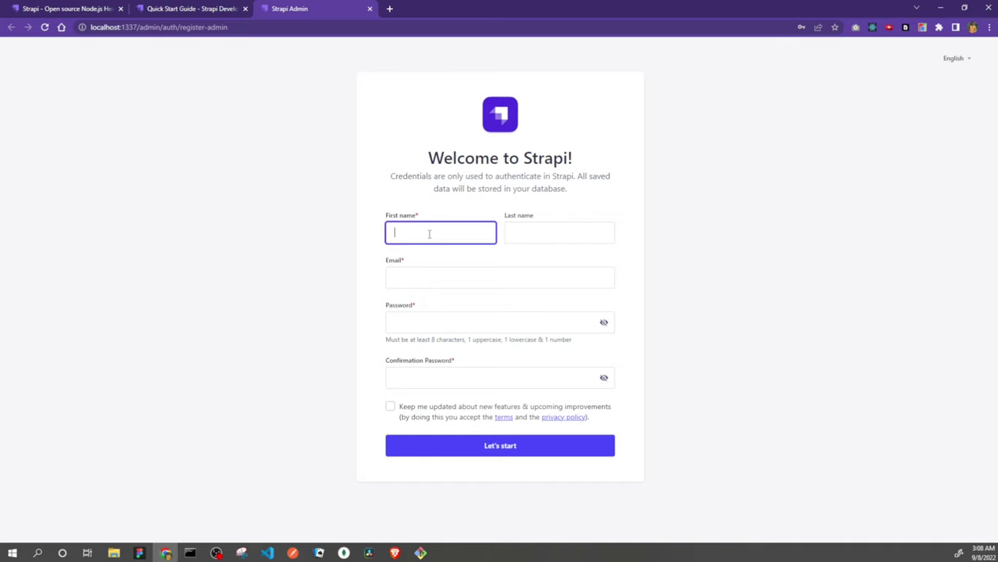
{"action": "type", "text": "subroto"}
{"action": "key", "text": "Tab"}
{"action": "type", "text": "biswa"}
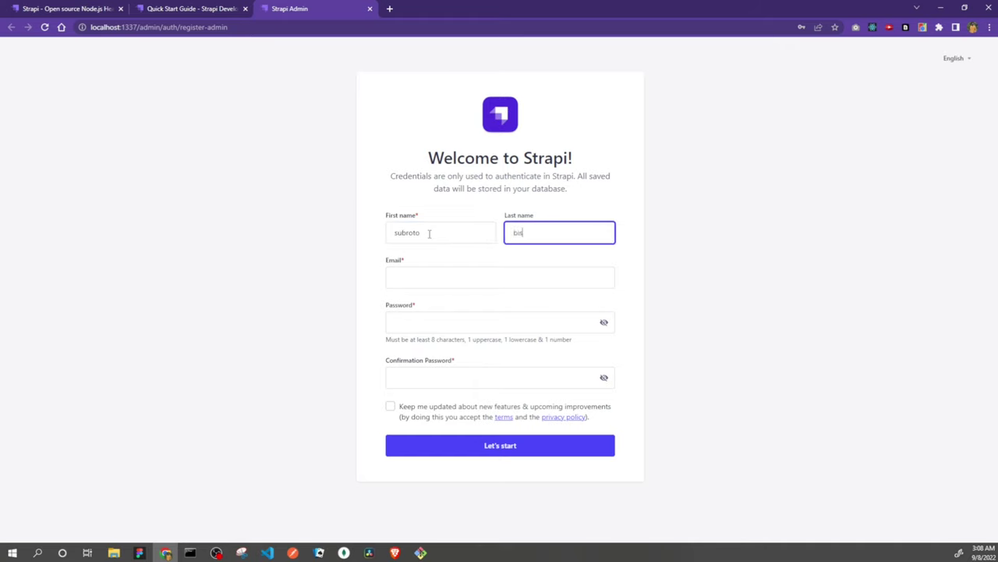
{"action": "key", "text": "Tab"}
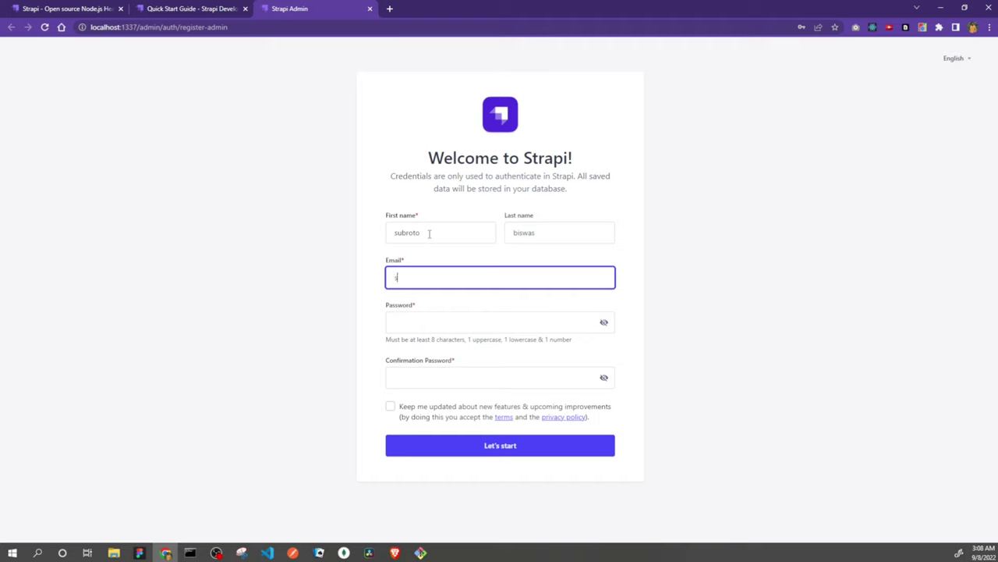
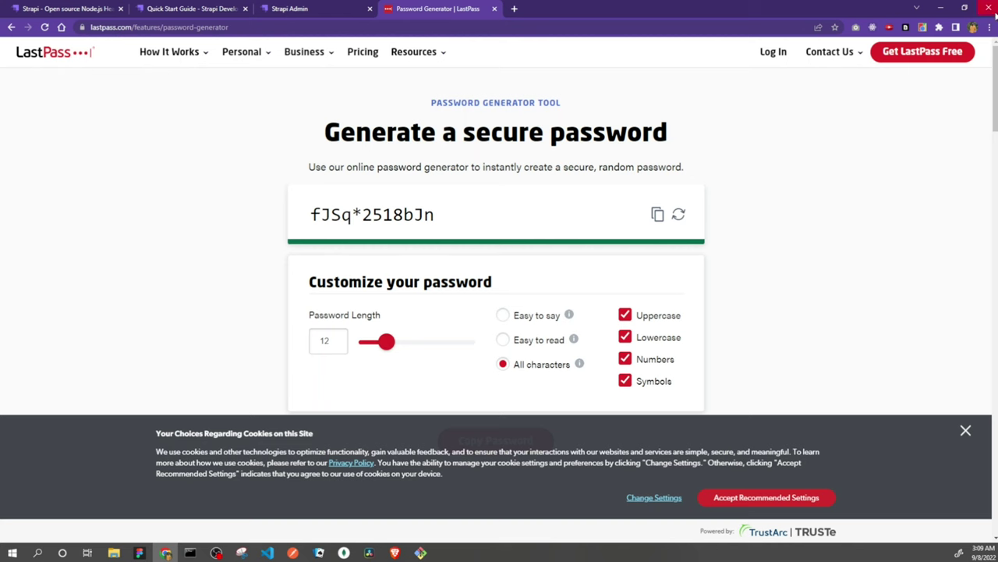
- Copy the LastPass-generated password and go back to the Strapi registration form
{"action": "scroll", "coordinate": [646, 222], "scroll_direction": "down", "scroll_amount": 2}
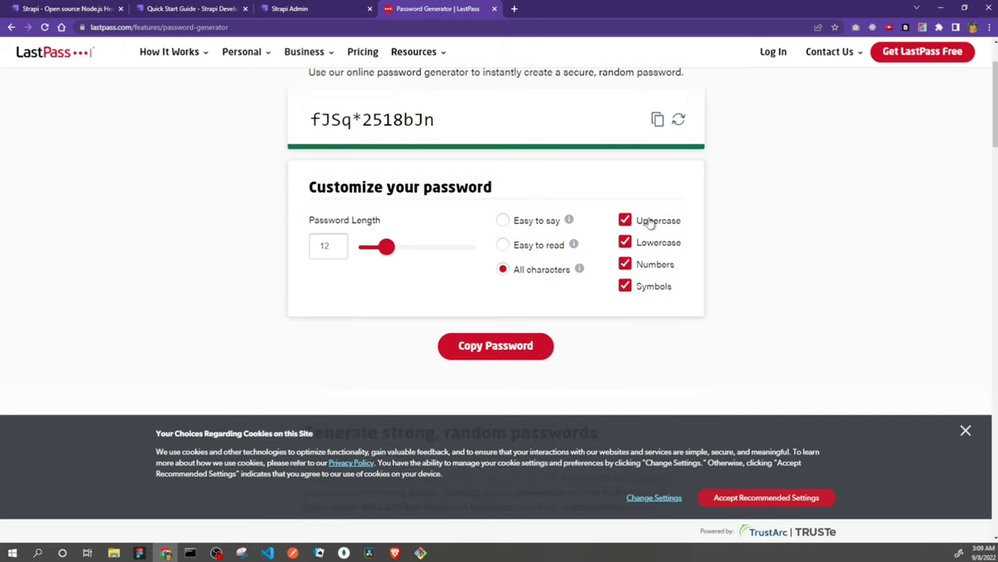
{"action": "left_click", "coordinate": [657, 110]}
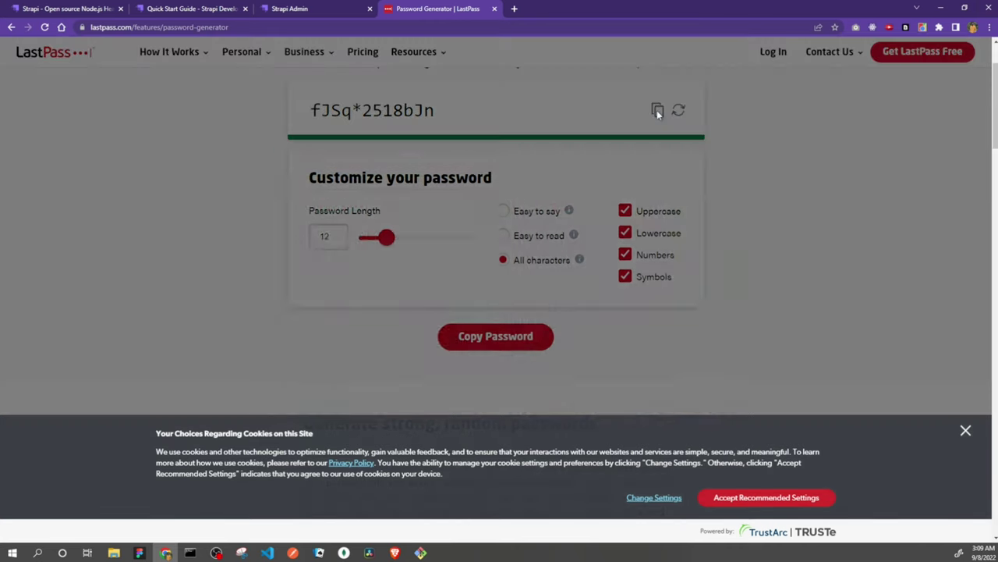
{"action": "left_click", "coordinate": [299, 11]}
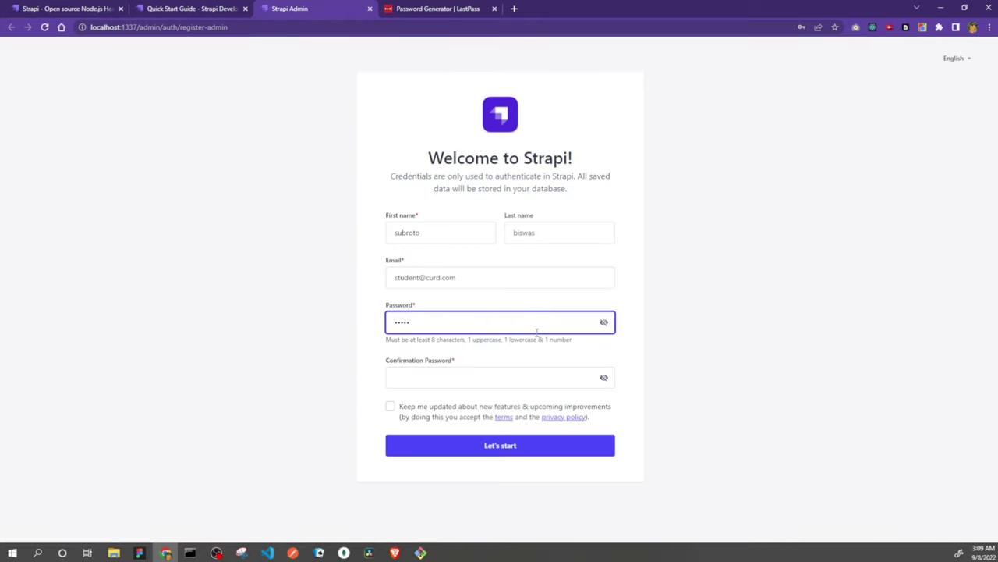
- Register the admin with the pasted password in both fields, declining Chrome's save prompt, then enter the Content-Type Builder
{"action": "key", "text": "ctrl+v"}
{"action": "key", "text": "Tab"}
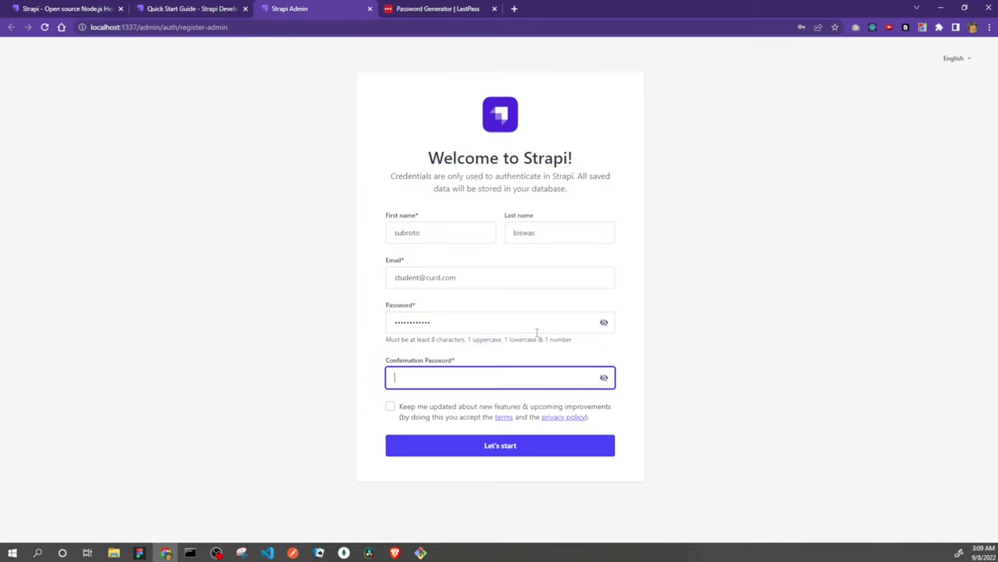
{"action": "key", "text": "ctrl+v"}
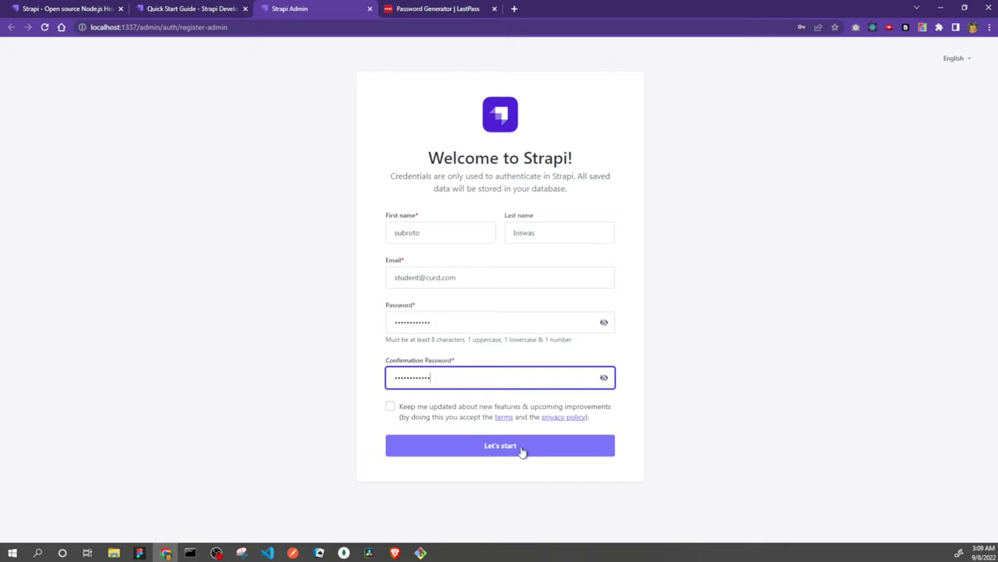
{"action": "left_click", "coordinate": [526, 450]}
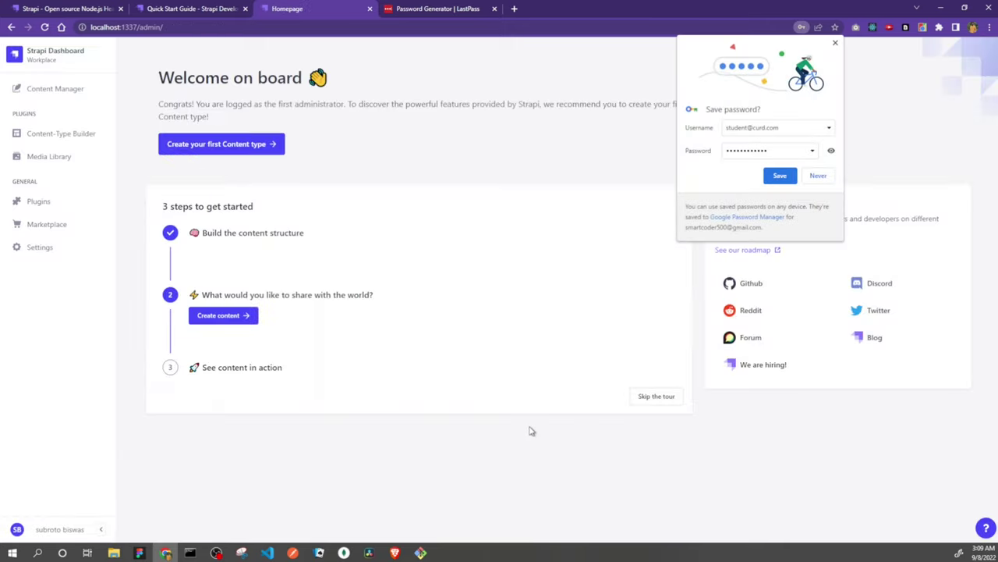
{"action": "left_click", "coordinate": [819, 176]}
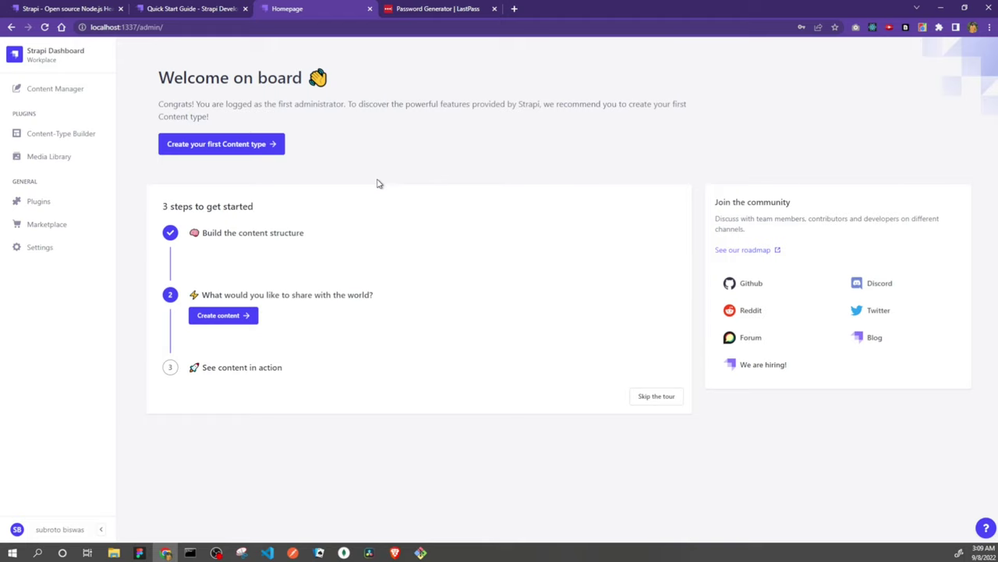
{"action": "left_click", "coordinate": [79, 142]}
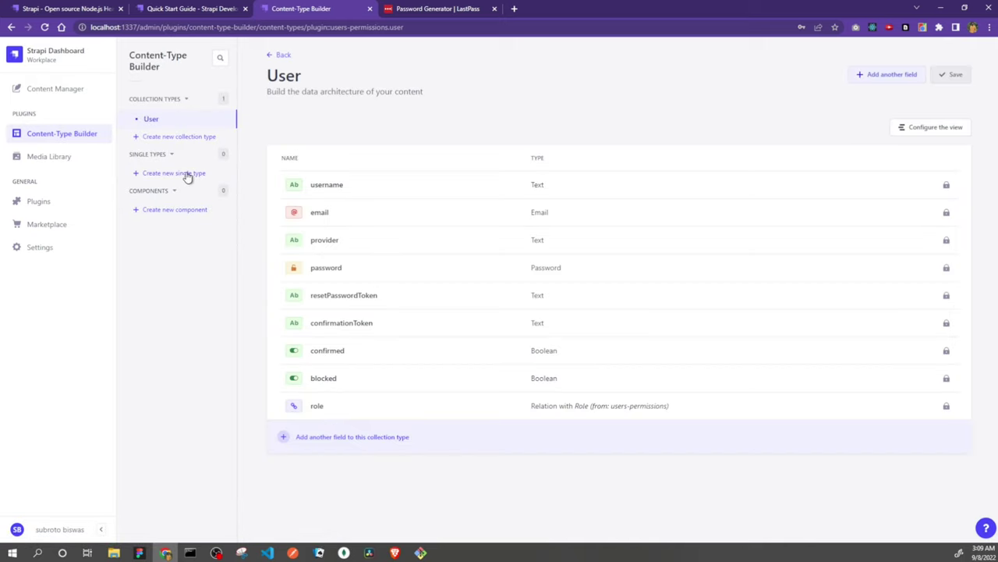
- Create a collection type with display name 'student', skipping the UID field
{"action": "left_click", "coordinate": [203, 139]}
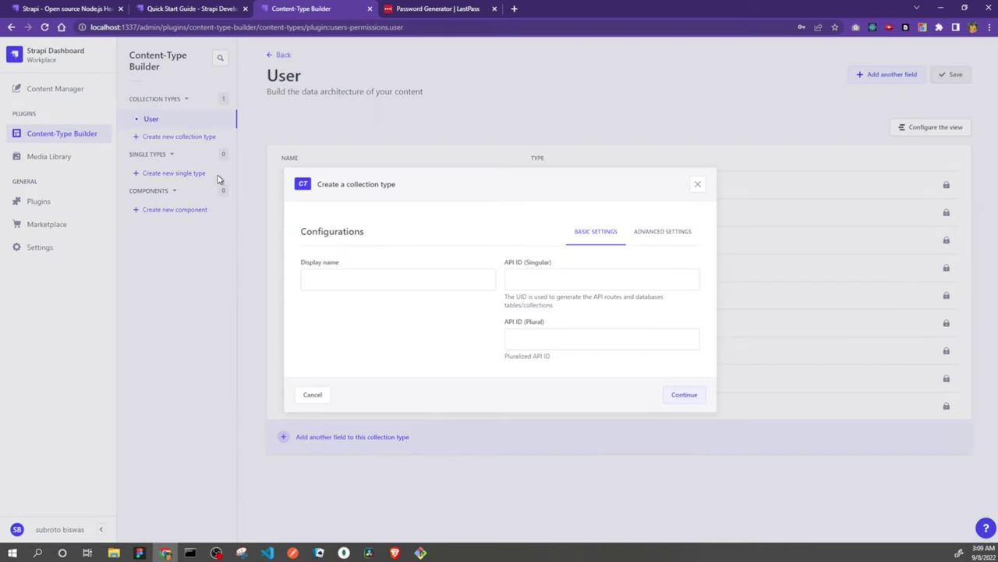
{"action": "left_click", "coordinate": [460, 273]}
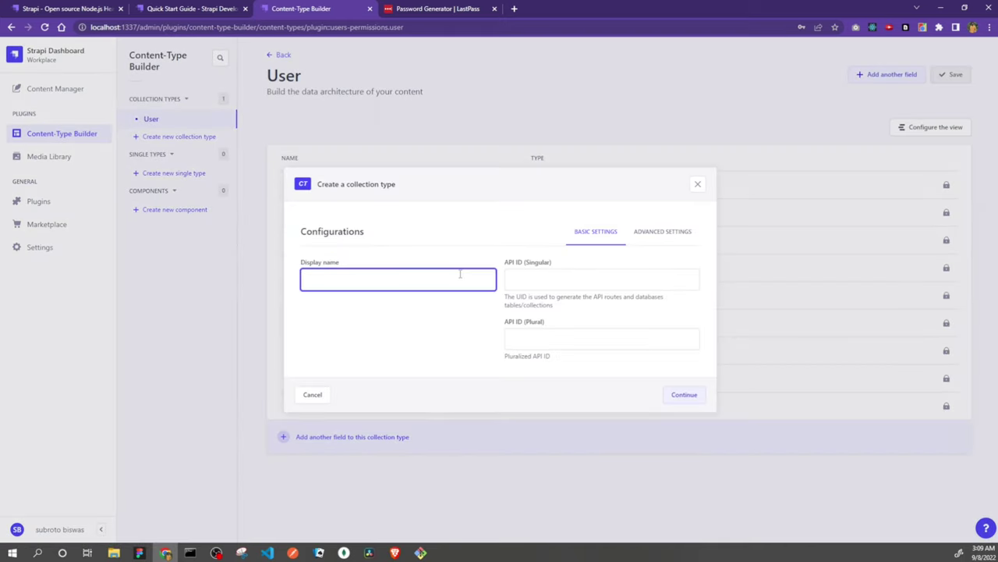
{"action": "type", "text": "student"}
{"action": "left_click", "coordinate": [691, 401]}
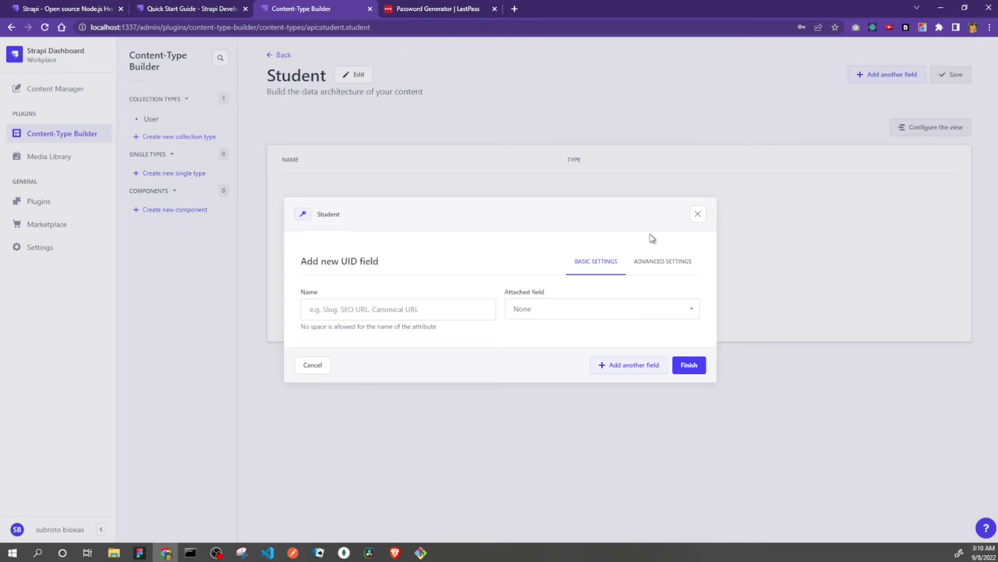
{"action": "left_click", "coordinate": [696, 214]}
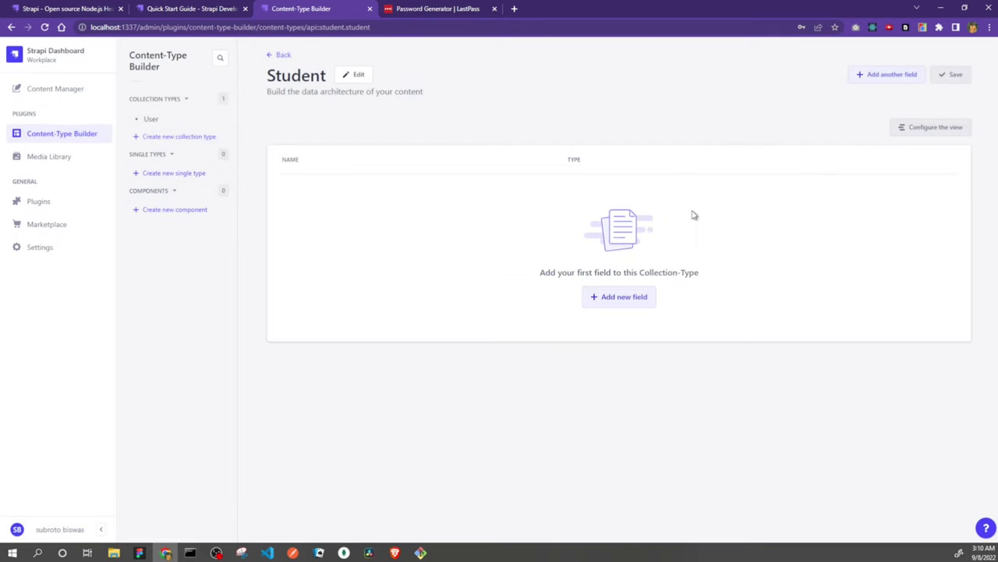
- Add fullName and email text fields to Student
{"action": "left_click", "coordinate": [641, 294]}
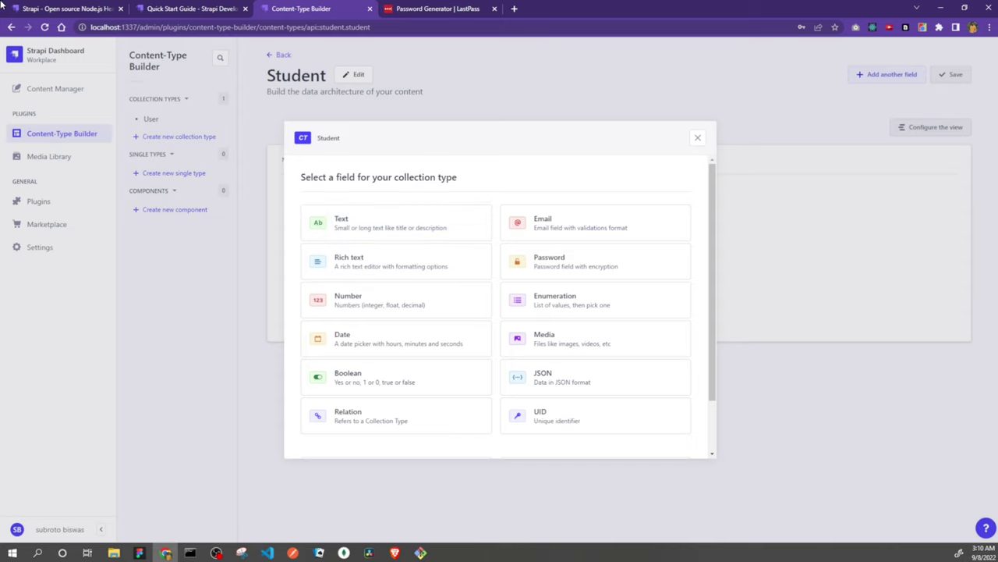
{"action": "left_click", "coordinate": [435, 235]}
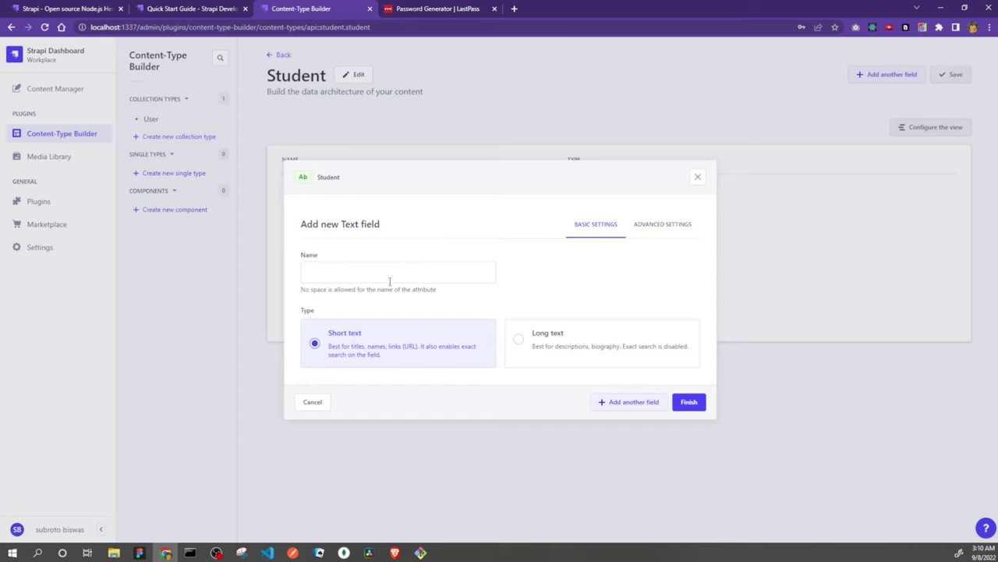
{"action": "left_click", "coordinate": [396, 274]}
{"action": "type", "text": "fullName"}
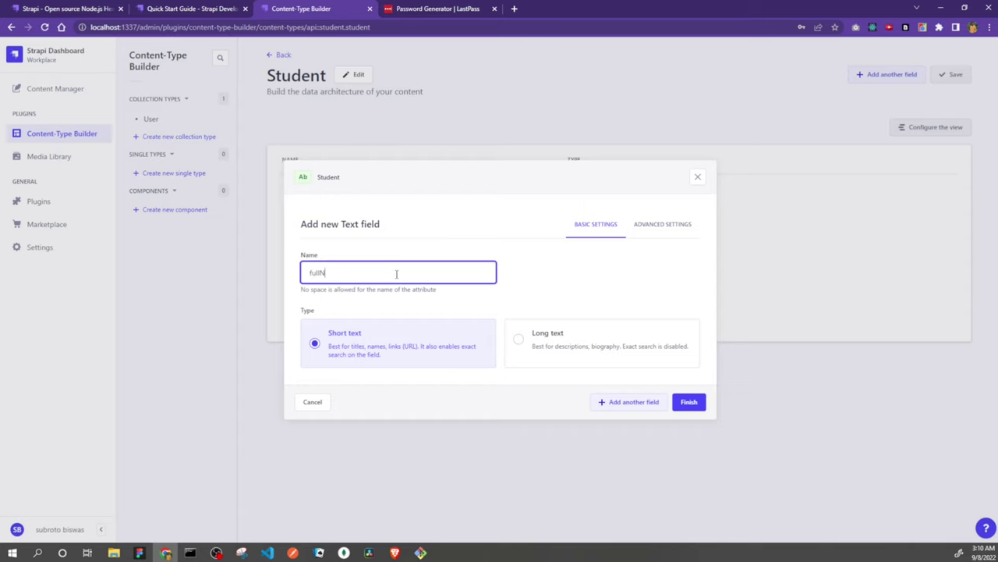
{"action": "left_click", "coordinate": [649, 405]}
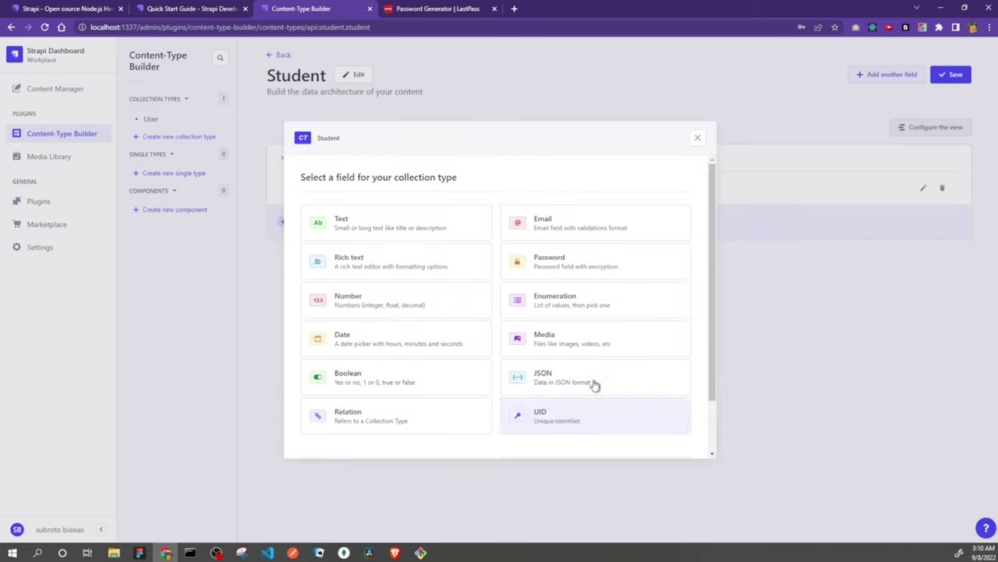
{"action": "left_click", "coordinate": [342, 222]}
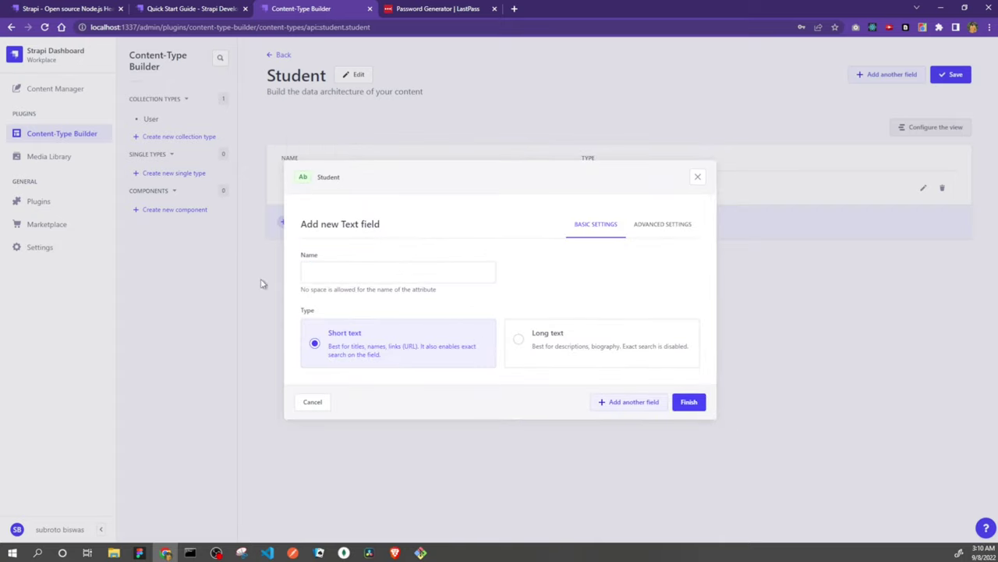
{"action": "left_click", "coordinate": [329, 279]}
{"action": "type", "text": "ema"}
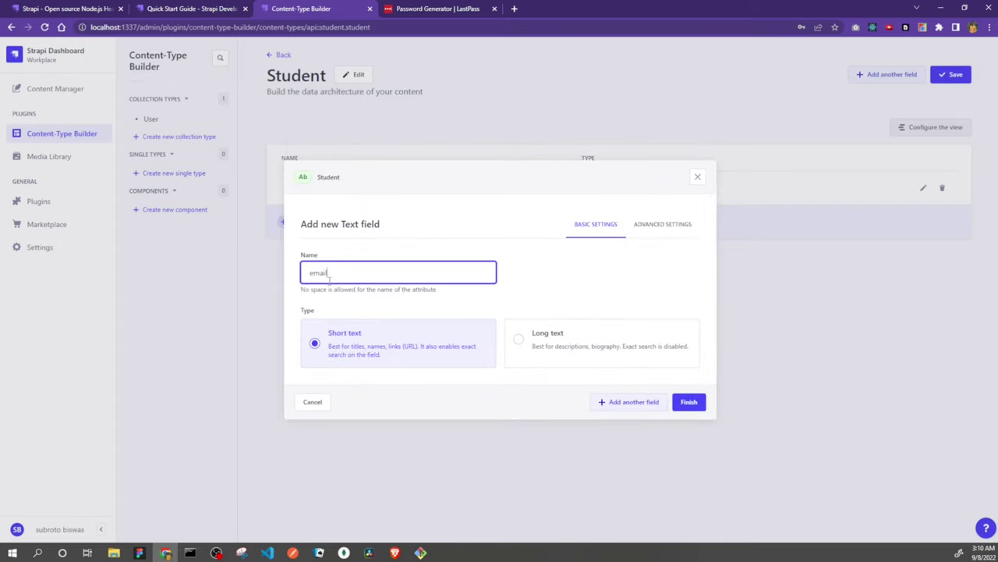
{"action": "type", "text": "il"}
- Add a phone text field and name the next text field 'state'
{"action": "left_click", "coordinate": [617, 402]}
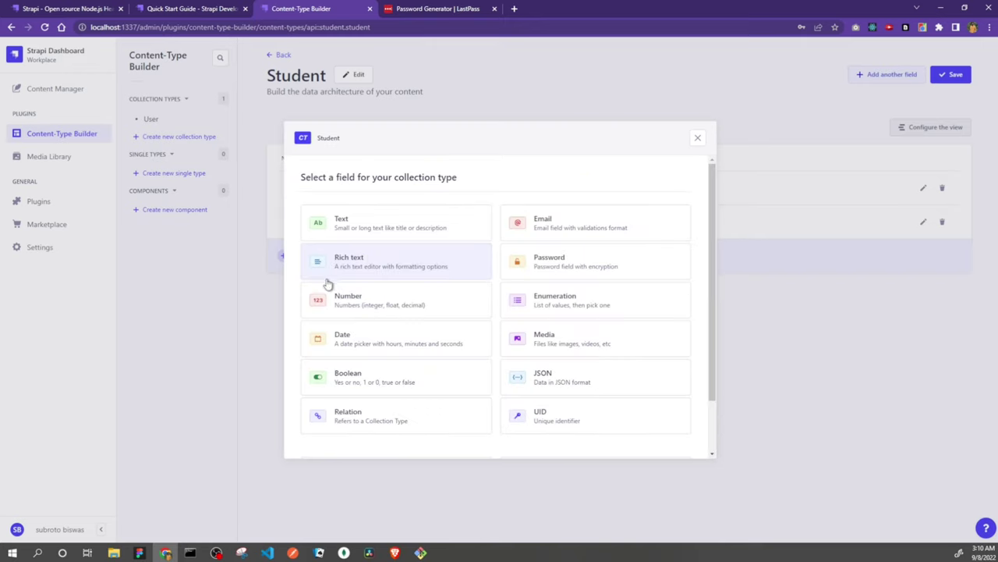
{"action": "left_click", "coordinate": [365, 235]}
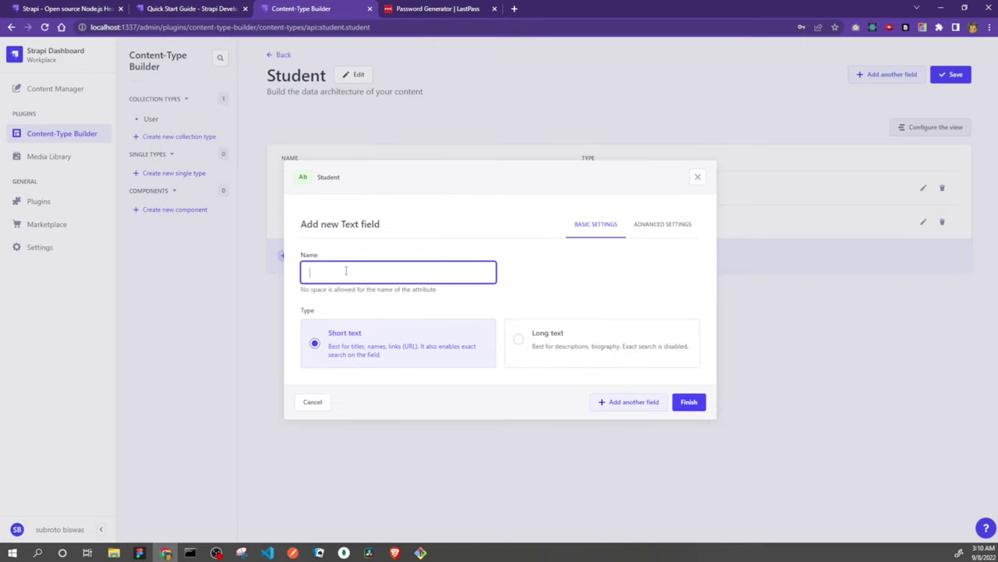
{"action": "type", "text": "phone"}
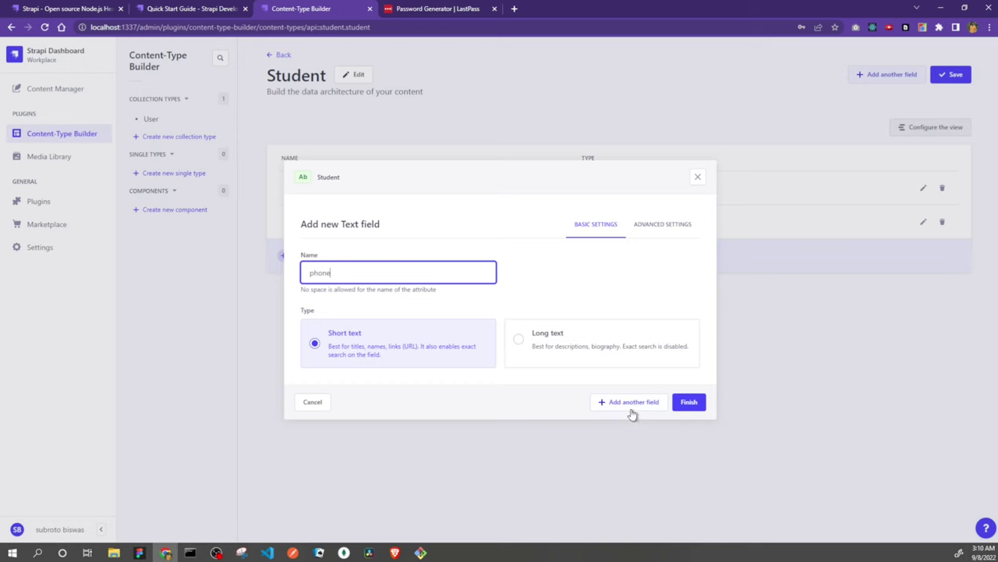
{"action": "left_click", "coordinate": [633, 411]}
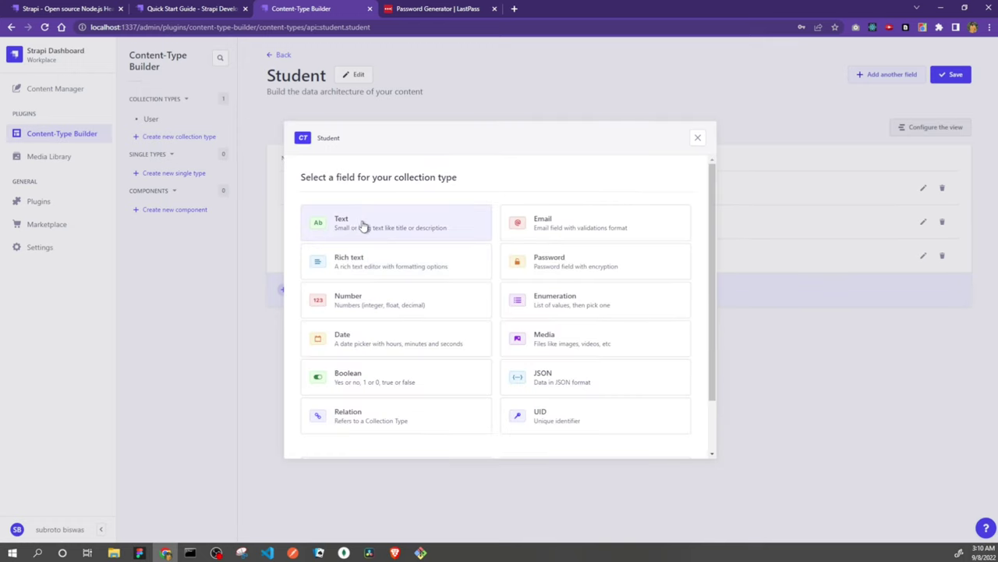
{"action": "double_click", "coordinate": [368, 223]}
{"action": "left_click", "coordinate": [341, 265]}
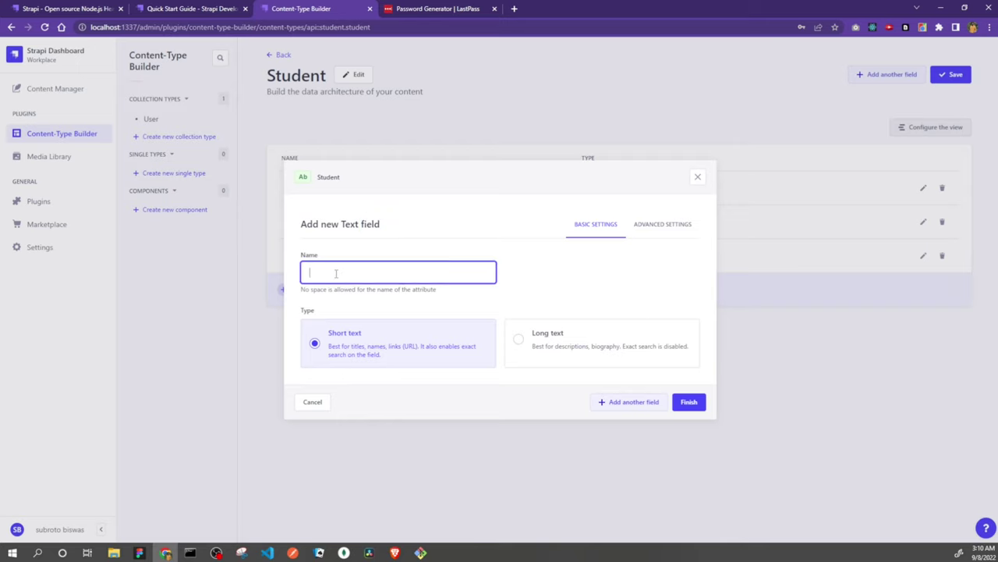
{"action": "type", "text": "state"}
- Add city and pincode text fields to Student, then begin another Text field
{"action": "left_click", "coordinate": [630, 401]}
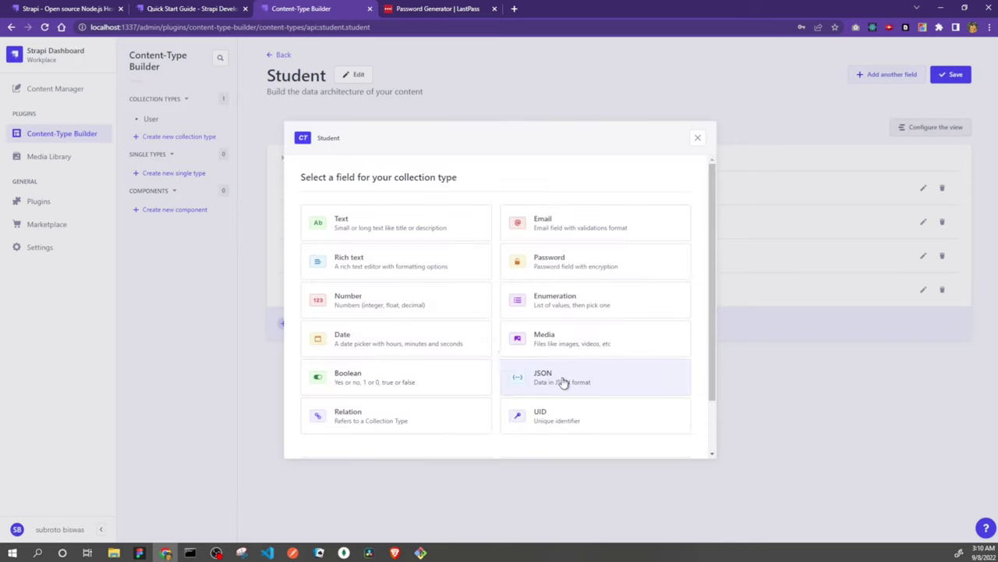
{"action": "left_click", "coordinate": [372, 223]}
{"action": "left_click", "coordinate": [388, 270]}
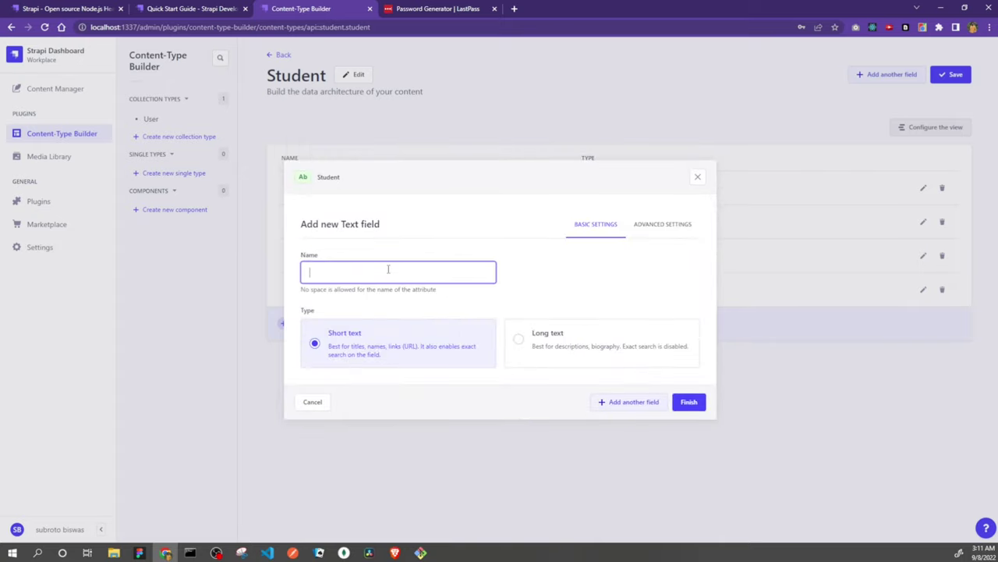
{"action": "type", "text": "c"}
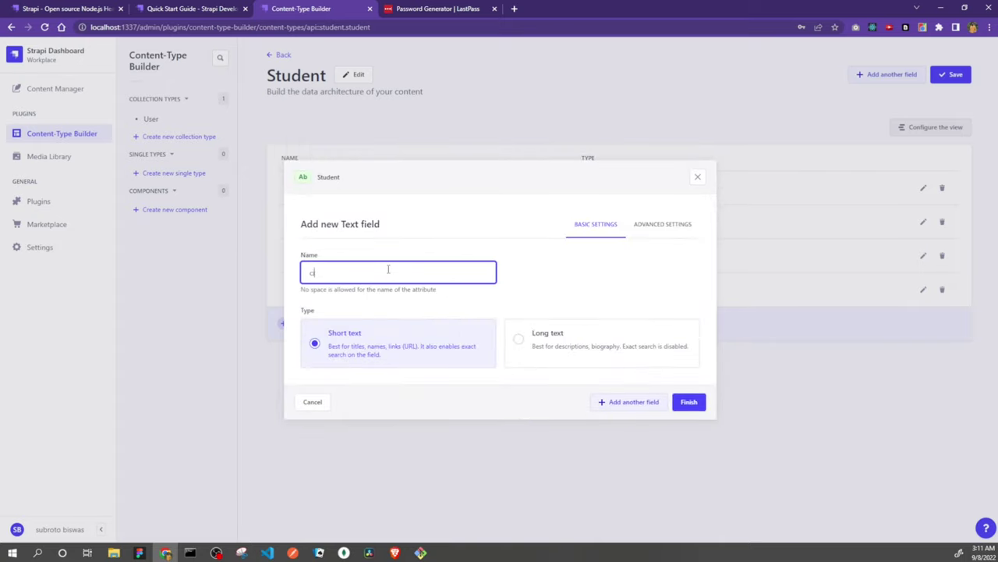
{"action": "type", "text": "ity"}
{"action": "left_click", "coordinate": [646, 407]}
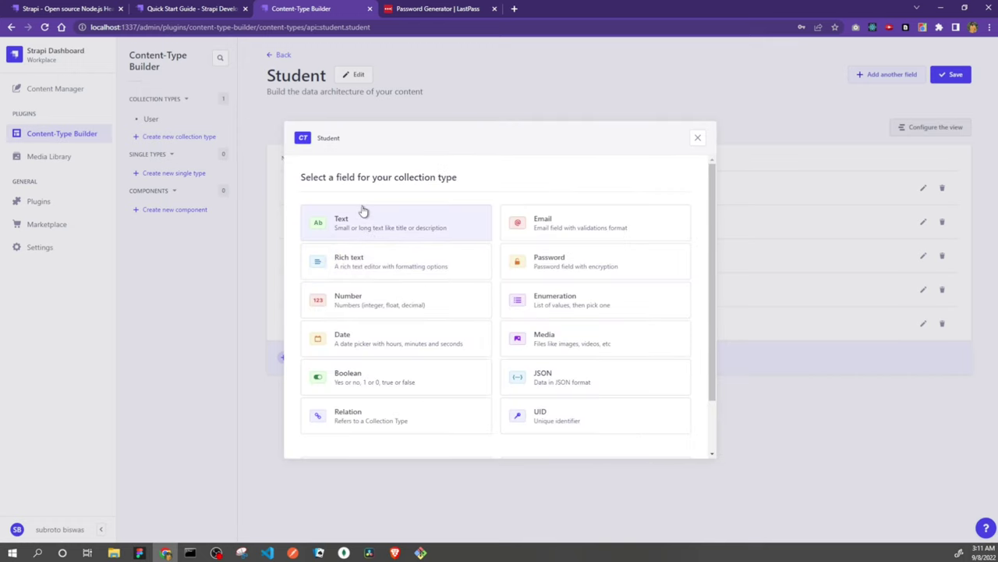
{"action": "left_click", "coordinate": [349, 224]}
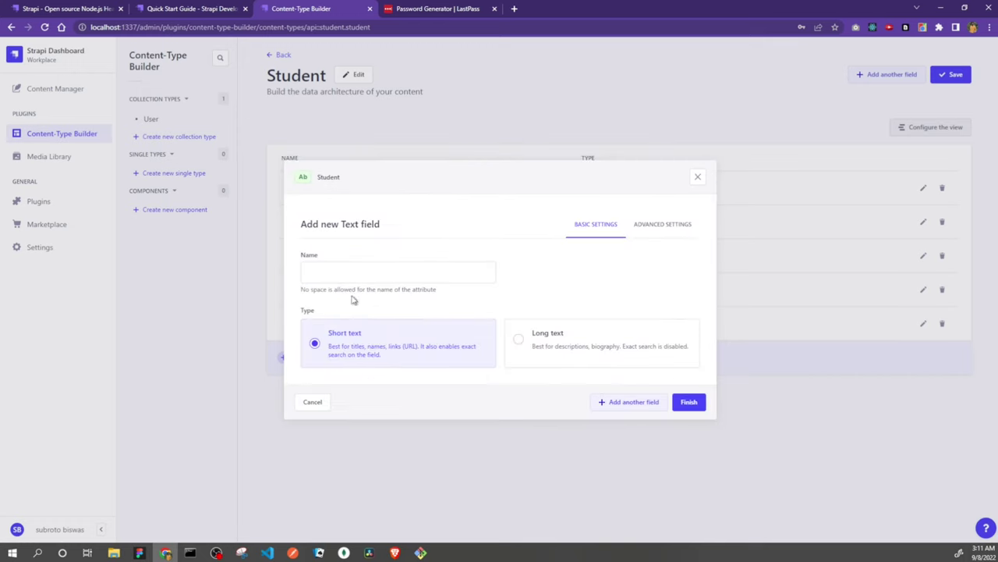
{"action": "left_click", "coordinate": [355, 277]}
{"action": "type", "text": "p"}
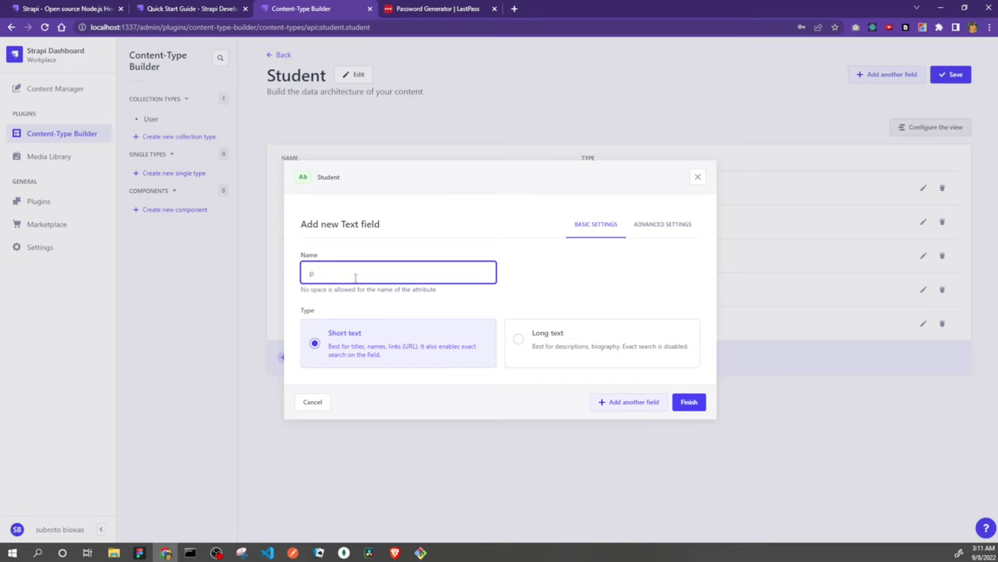
{"action": "type", "text": "opincode"}
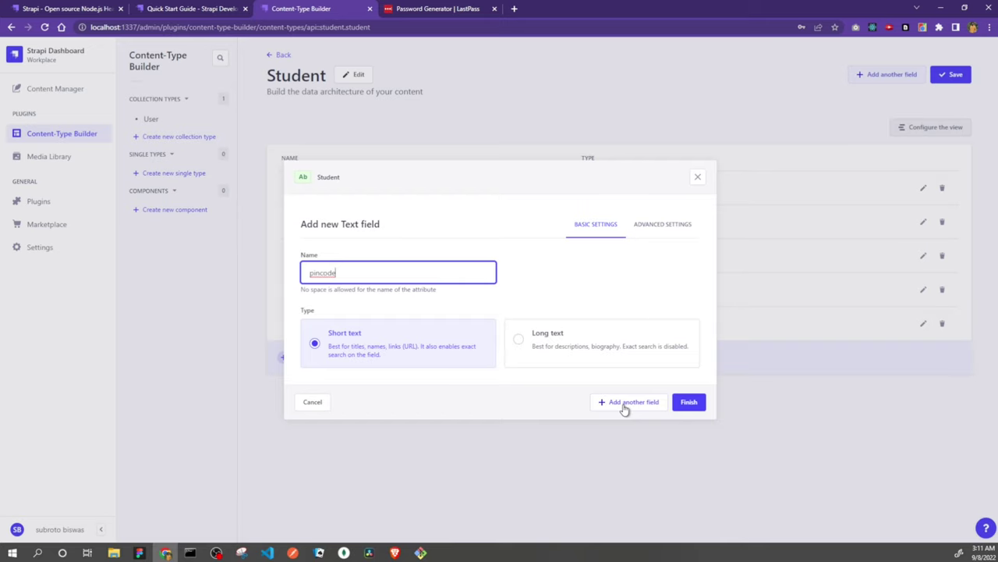
{"action": "left_click", "coordinate": [625, 409]}
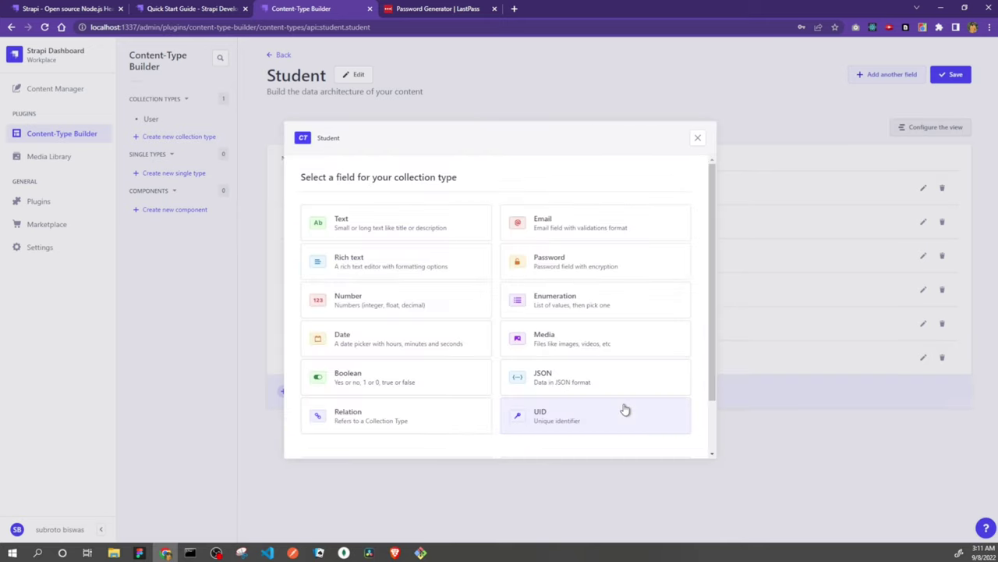
{"action": "left_click", "coordinate": [375, 215]}
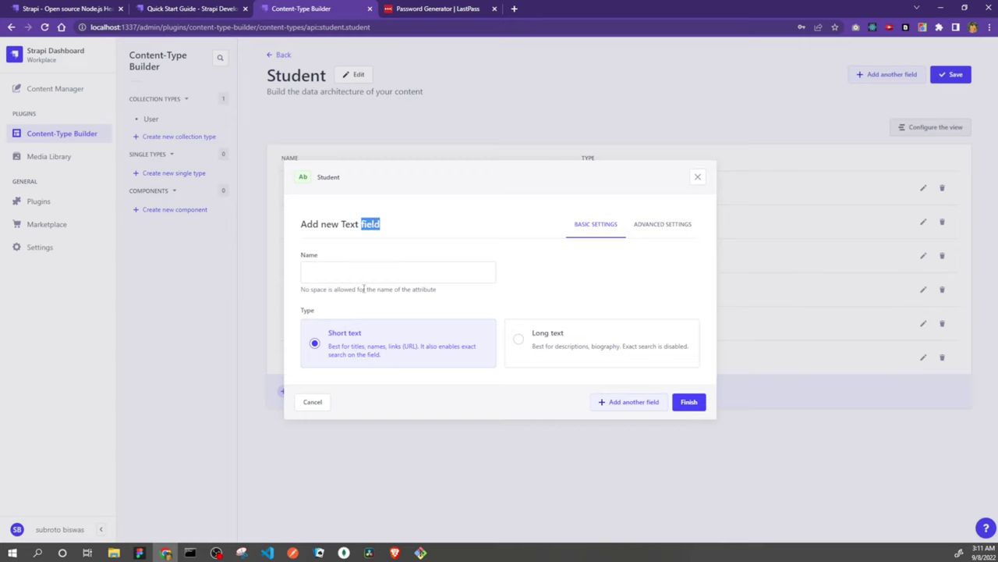
- Name the final text field 'standard' and finish, completing Student's seven text fields
{"action": "left_click", "coordinate": [374, 274]}
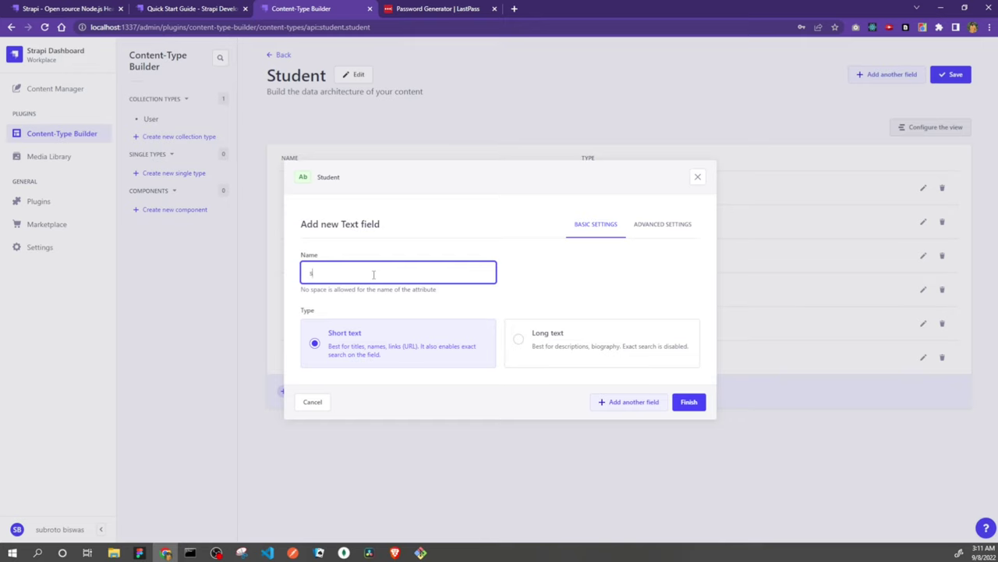
{"action": "type", "text": "tandard"}
{"action": "left_click", "coordinate": [688, 404]}
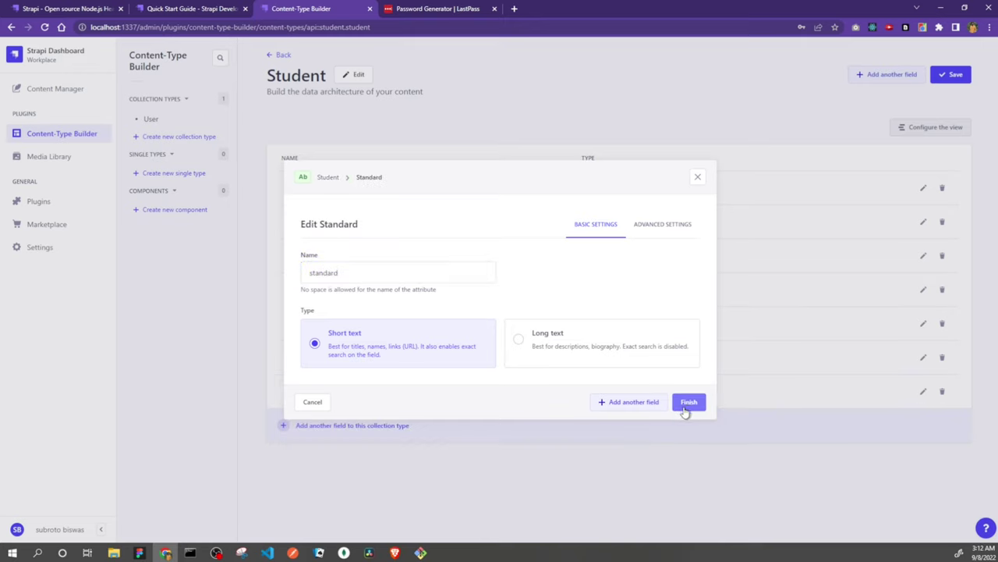
{"action": "left_click", "coordinate": [689, 406]}
{"action": "left_click", "coordinate": [697, 405]}
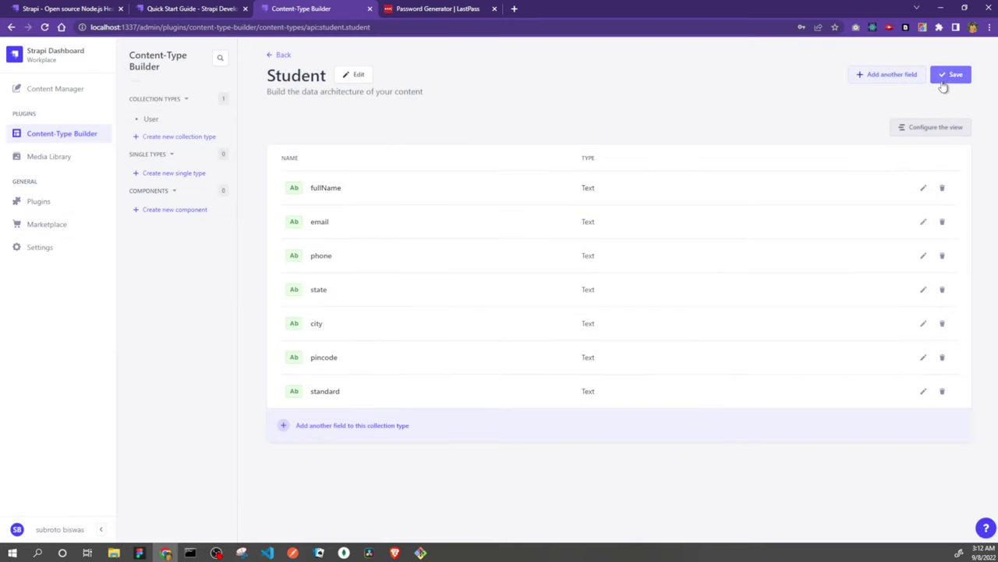
- Save the Student collection type and wait for the server restart to finish
{"action": "left_click", "coordinate": [948, 74]}
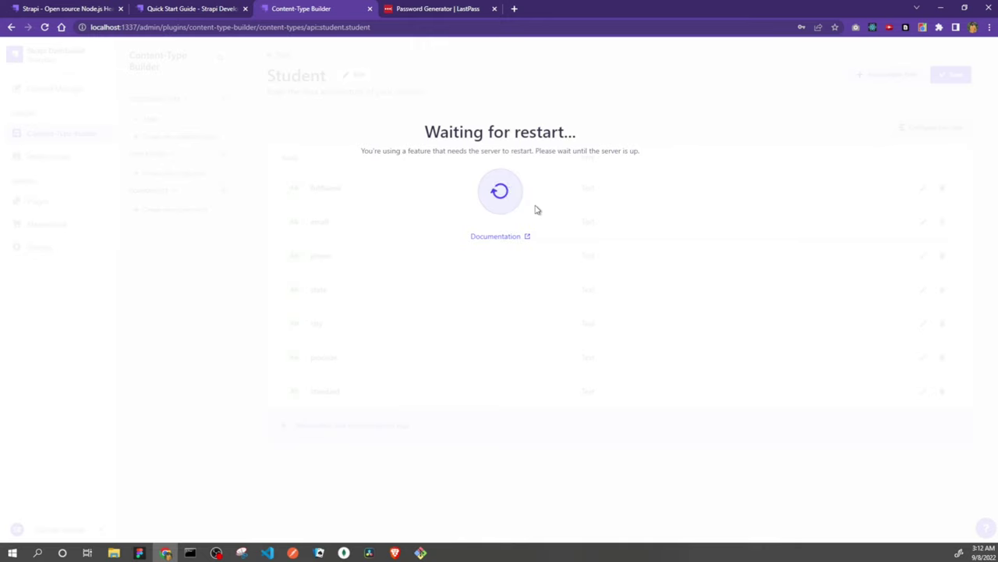
{"action": "key", "text": "alt+Tab"}
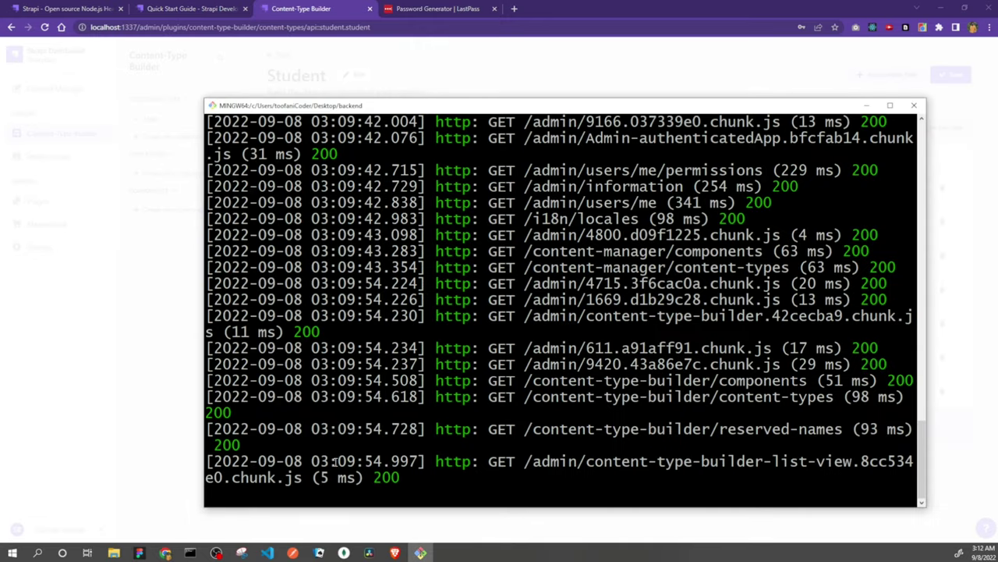
{"action": "left_click", "coordinate": [334, 8]}
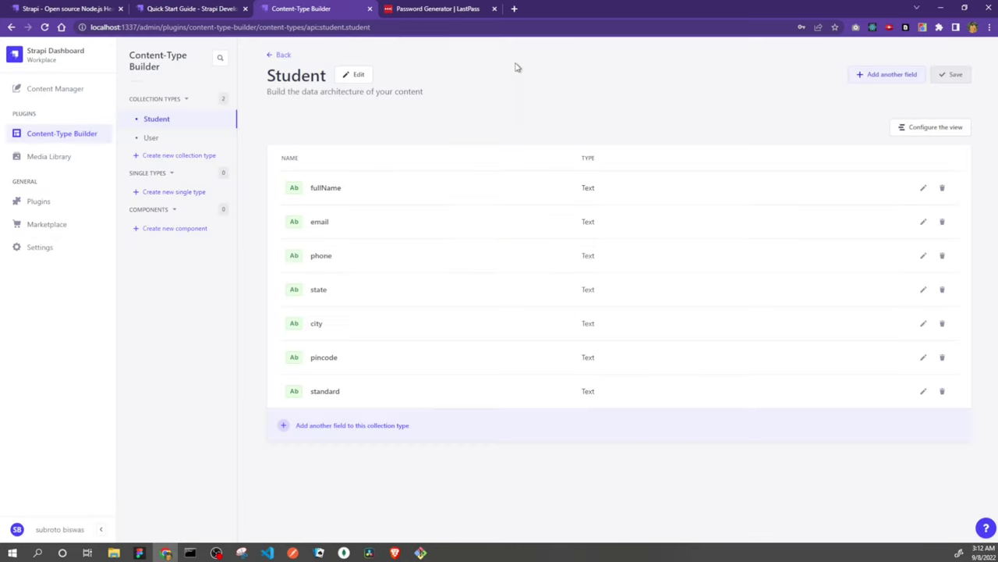
- Open the student collection's entries list in Content Manager
{"action": "left_click", "coordinate": [53, 92]}
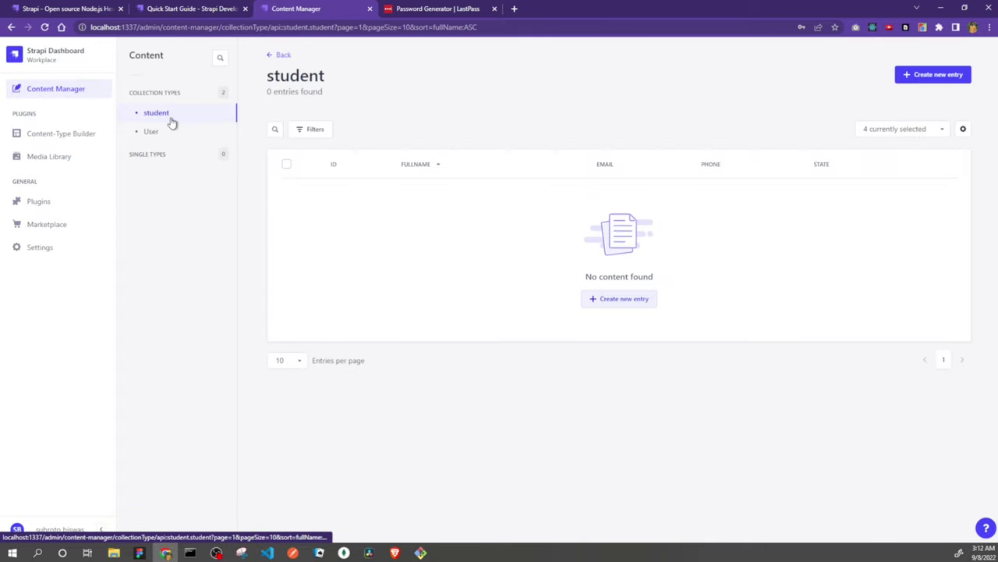
{"action": "left_click", "coordinate": [160, 132]}
{"action": "left_click", "coordinate": [170, 115]}
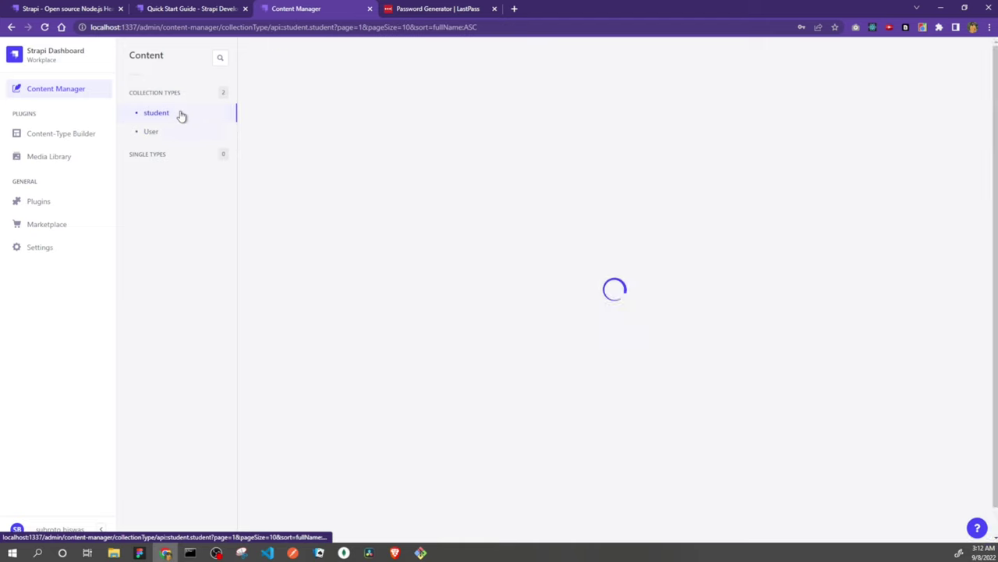